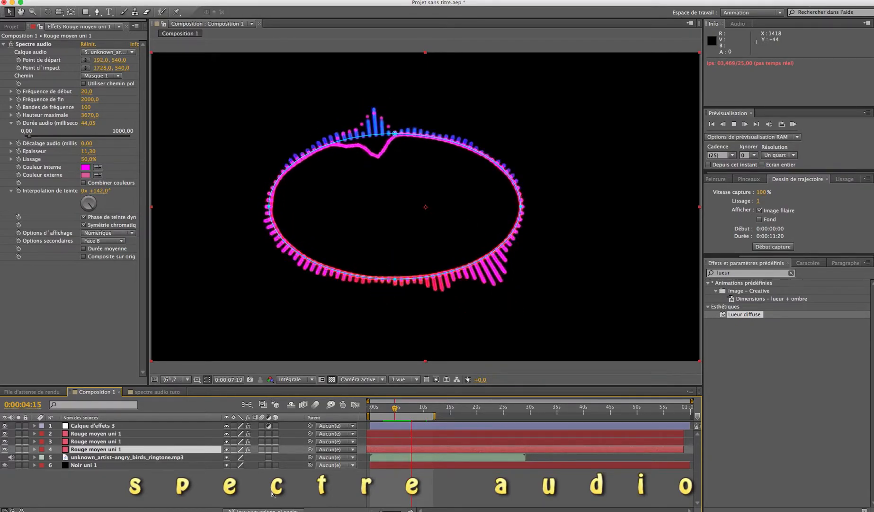
In the spectre audio tuto composition, add the angry birds ringtone MP3 and place the Rouge moyen uni 2 solid above it.
click(272, 490)
click(155, 392)
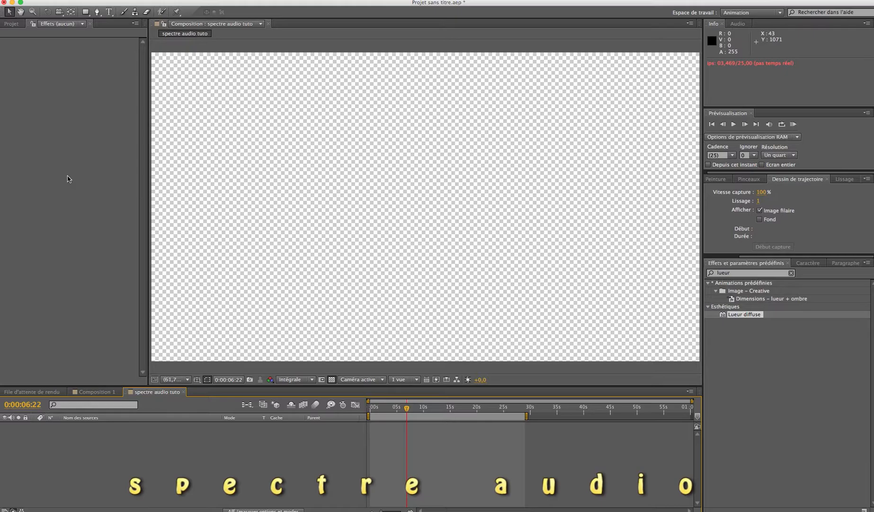
click(12, 25)
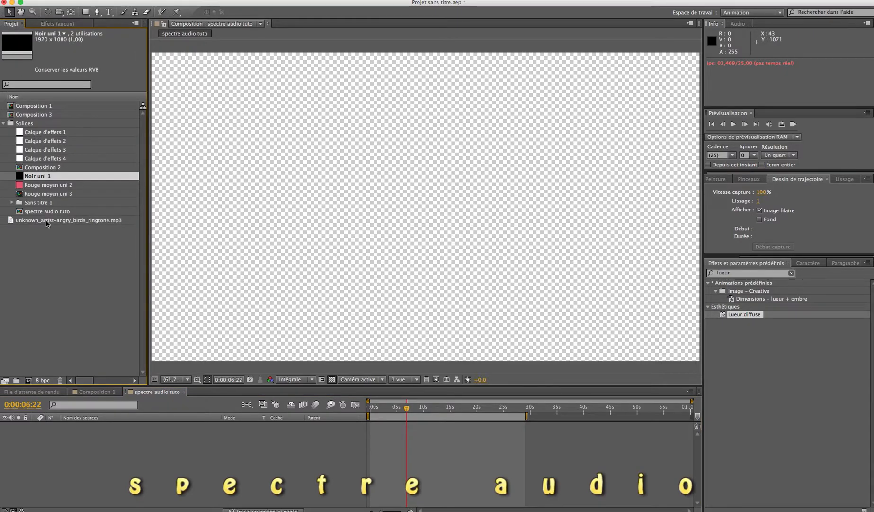
drag(8, 222, 33, 441)
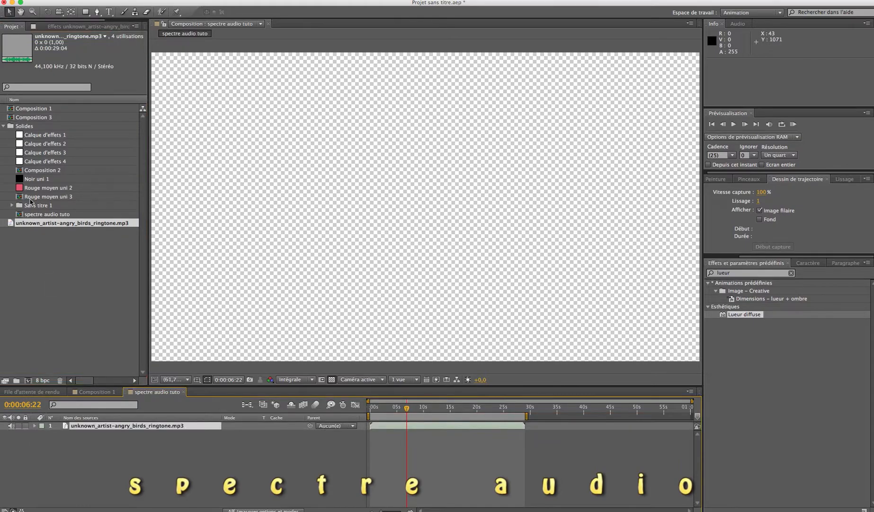
drag(26, 191, 42, 425)
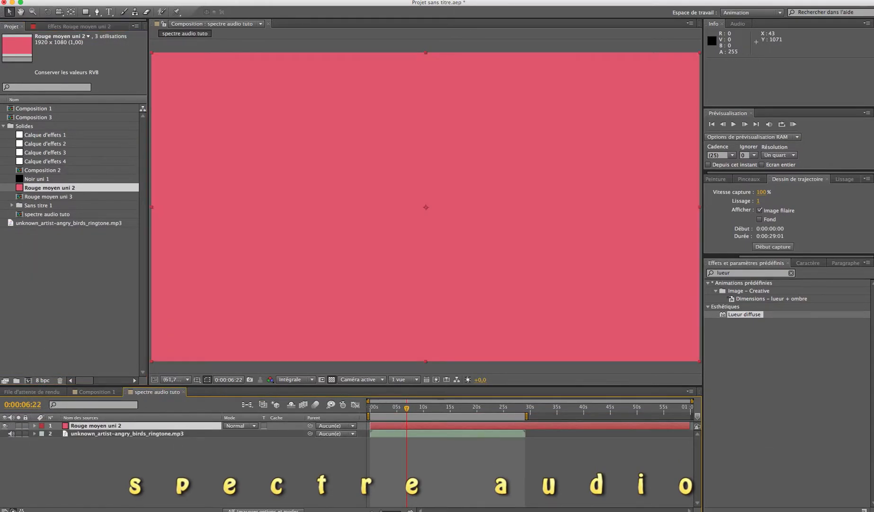
Apply the Spectre audio effect to the Rouge moyen uni 2 layer and set its audio layer to the angry birds ringtone MP3.
click(722, 273)
text(audio)
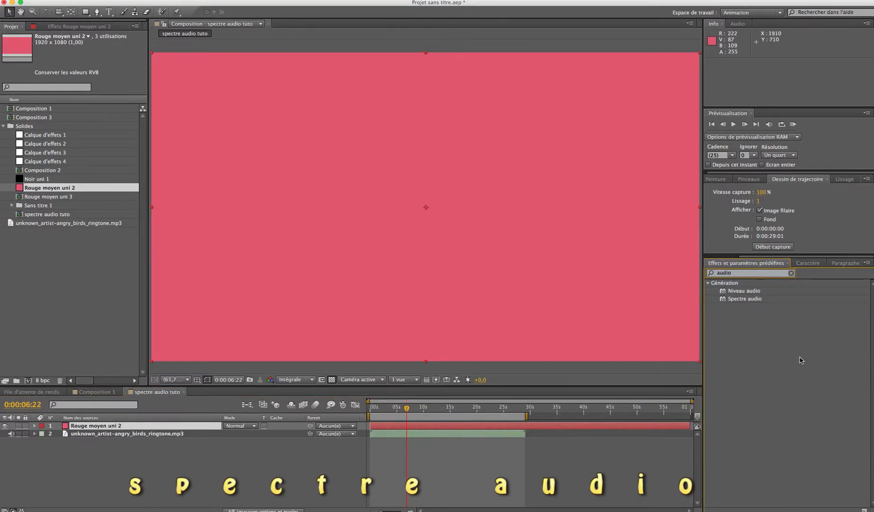
drag(725, 303, 451, 427)
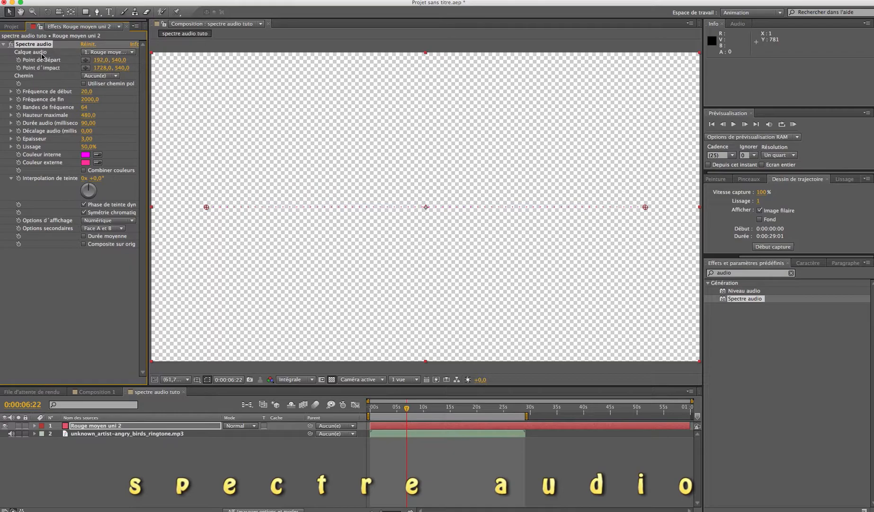
click(132, 53)
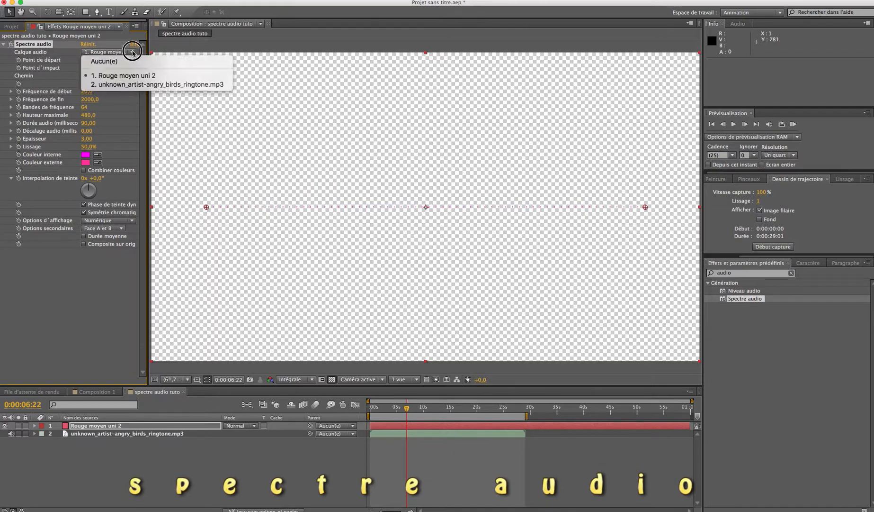
click(119, 85)
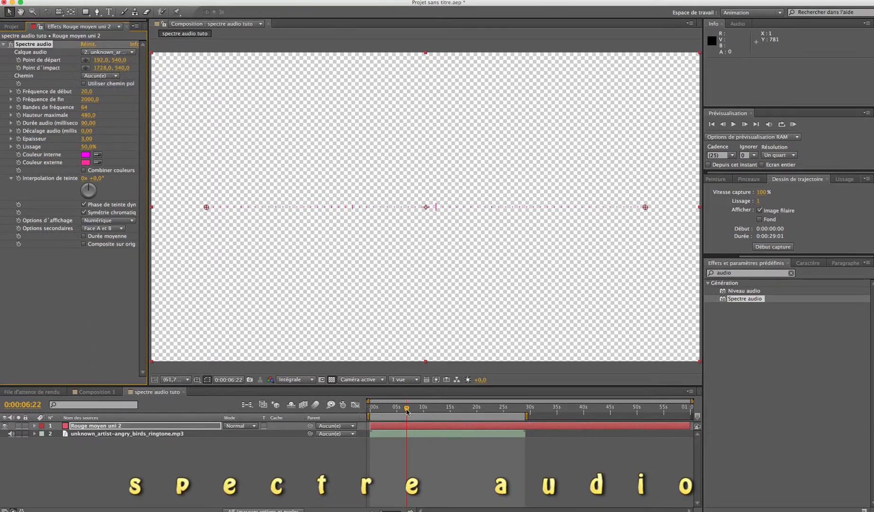
Add the Noir uni 1 solid as the bottom background layer and preview the composition from near the start.
drag(407, 409, 372, 408)
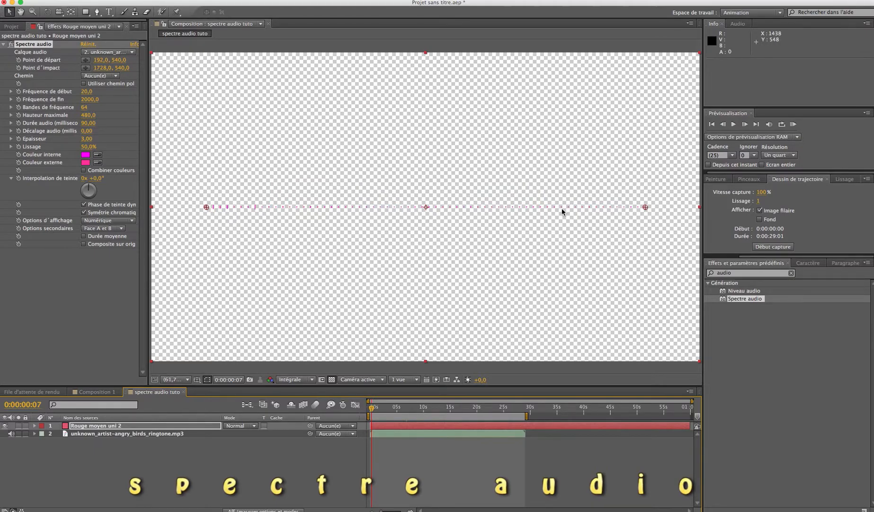
click(10, 27)
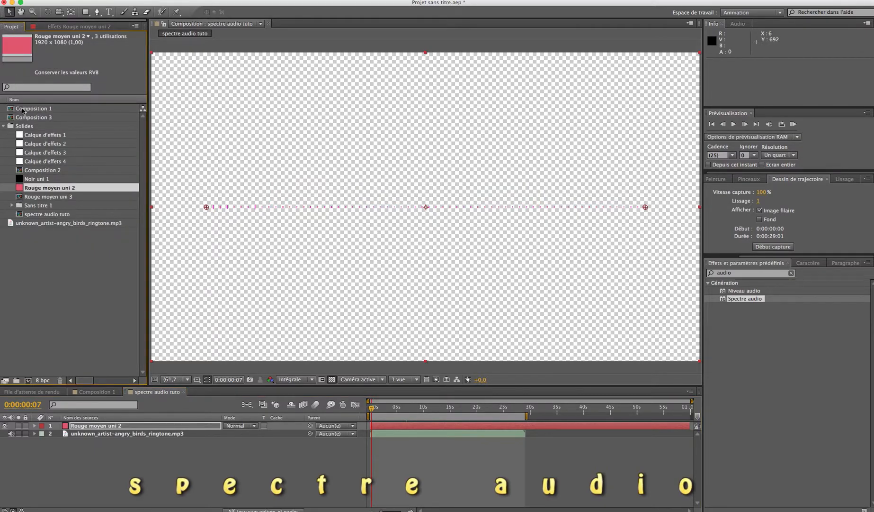
drag(22, 178, 59, 443)
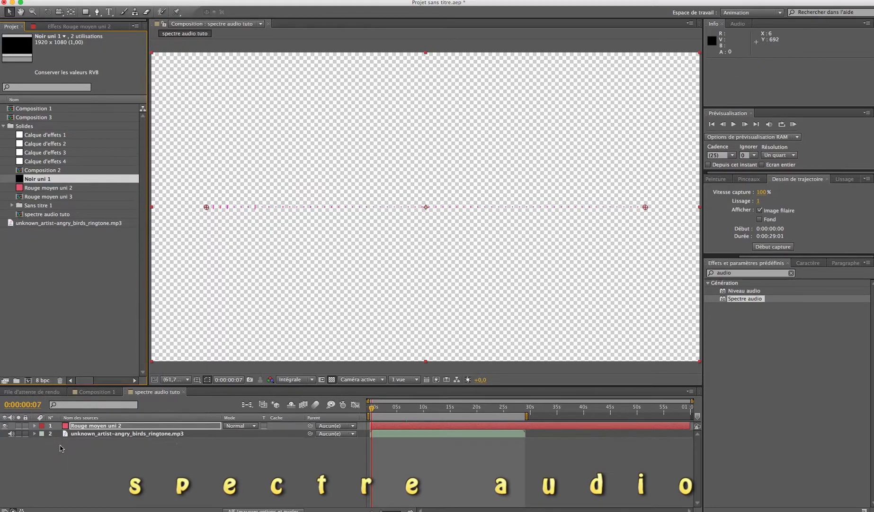
key(space)
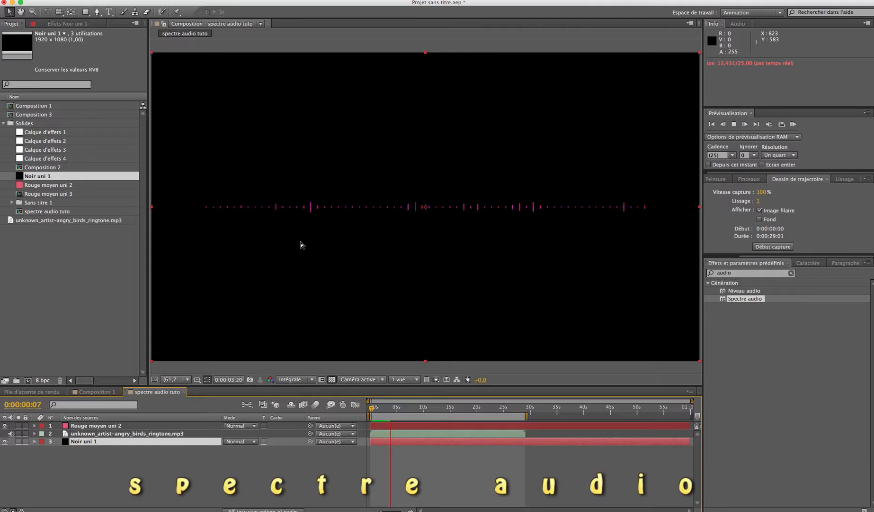
key(space)
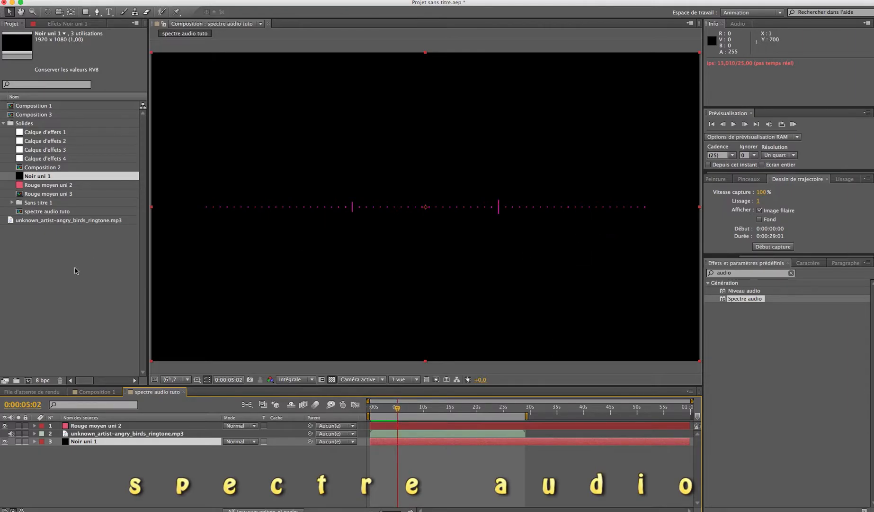
Set the maximum height of the Spectre audio effect on Rouge moyen uni 2 to 2960 and preview the animation.
click(68, 23)
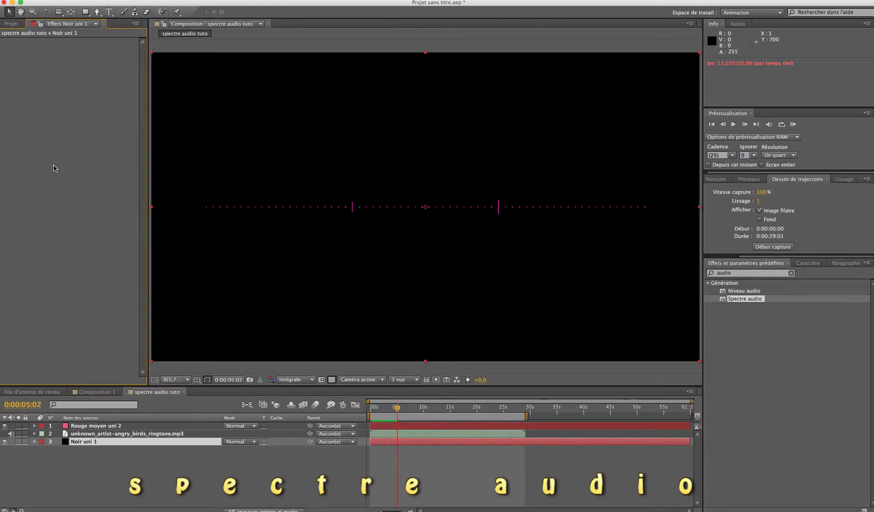
click(458, 426)
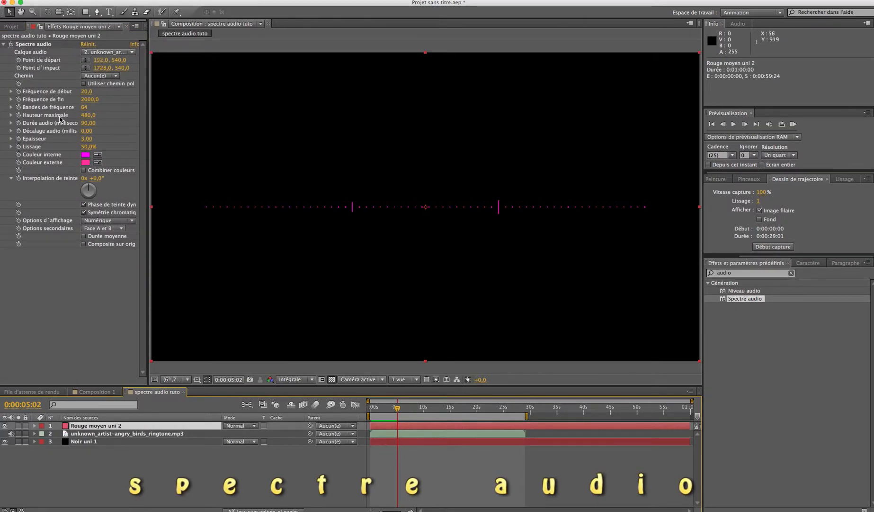
drag(85, 116, 155, 124)
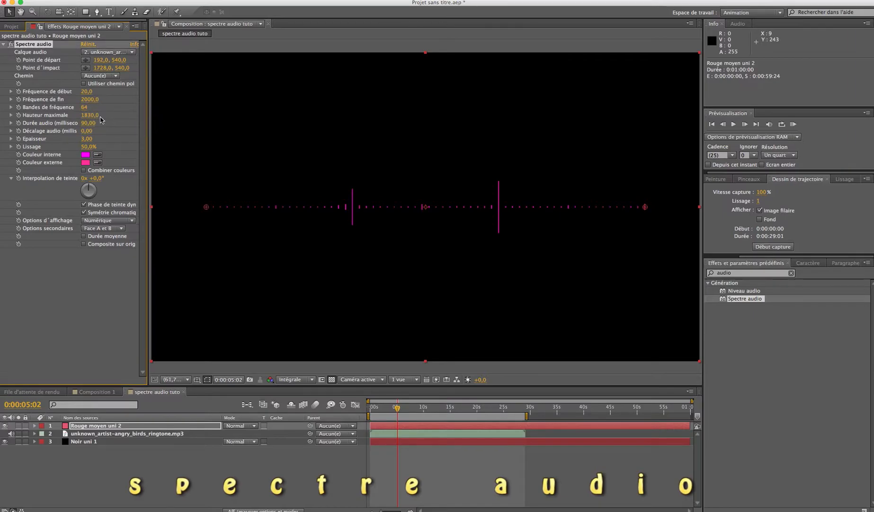
drag(93, 121, 151, 122)
key(space)
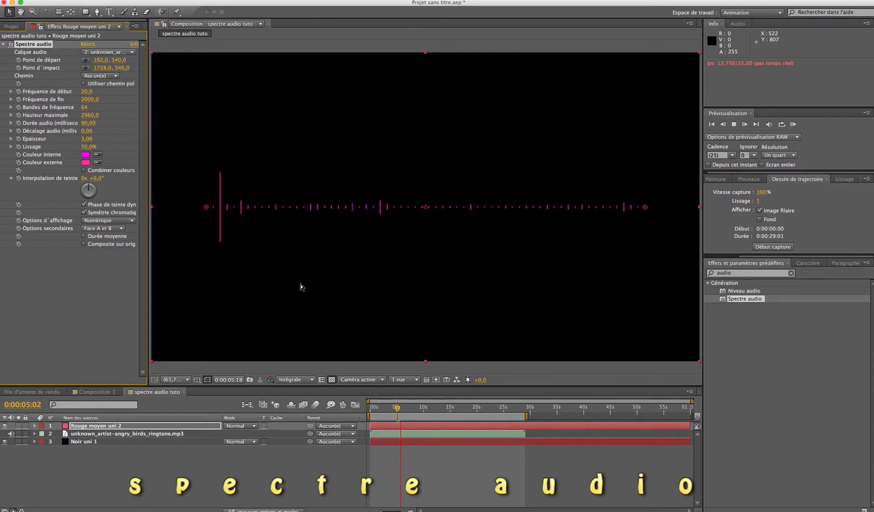
key(space)
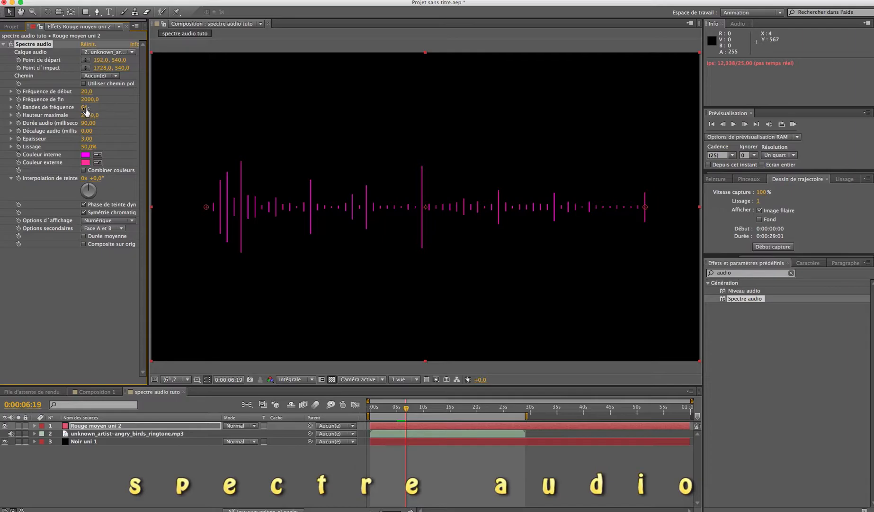
Set the spectrum's frequency bands to 136 and its thickness to 13.70, previewing each change.
drag(85, 110, 121, 113)
key(space)
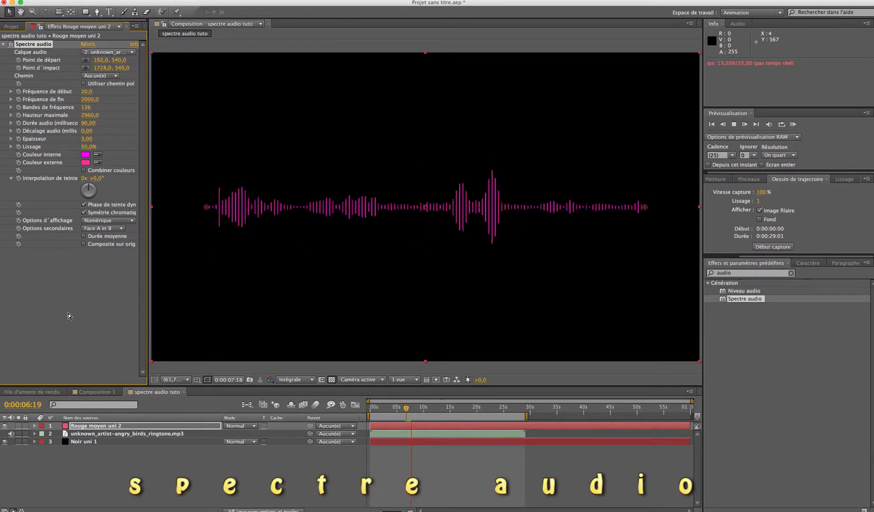
key(space)
drag(87, 138, 142, 147)
key(space)
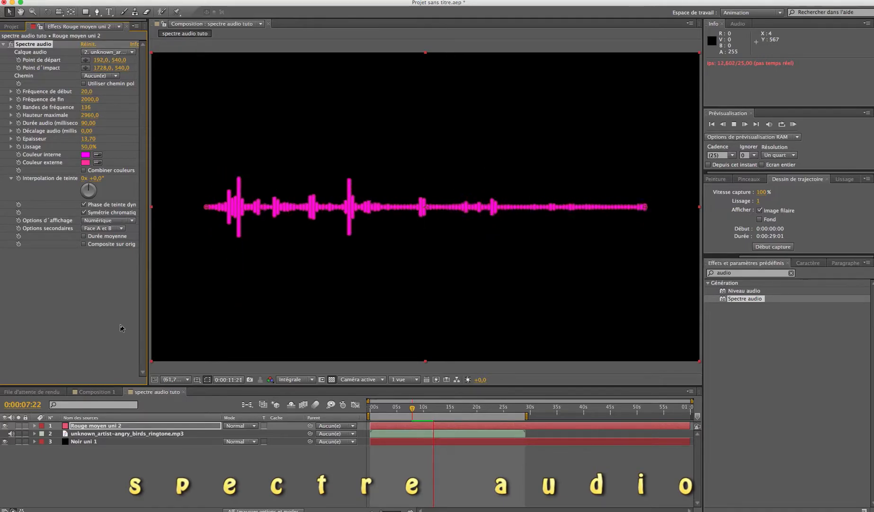
key(space)
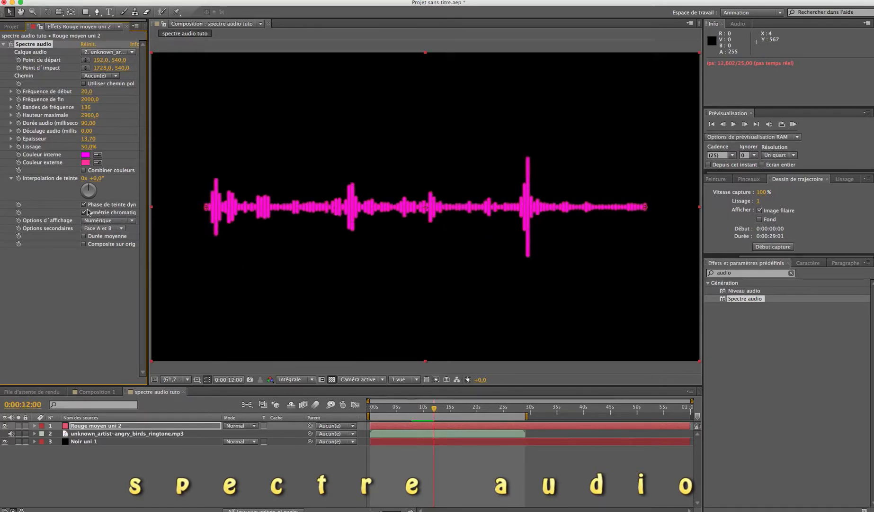
Try a bright green outer colour (54FF32) on the spectrum and preview it.
click(85, 163)
click(221, 445)
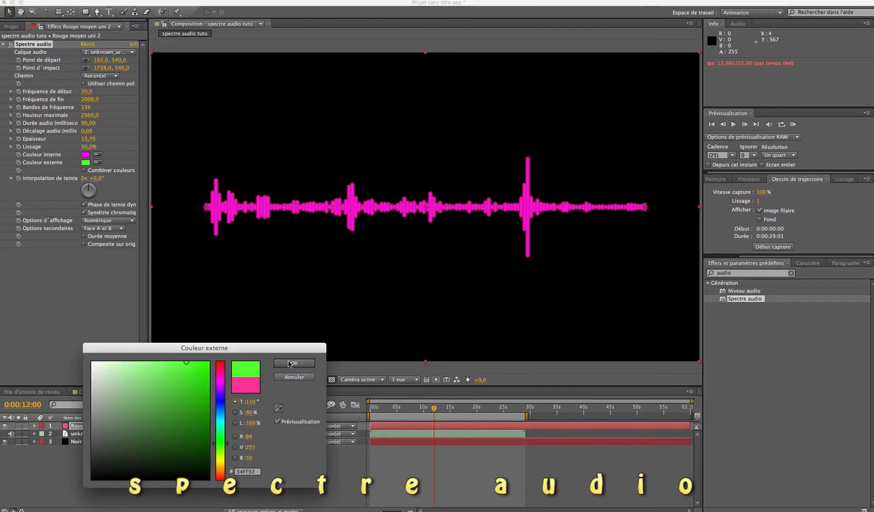
click(294, 363)
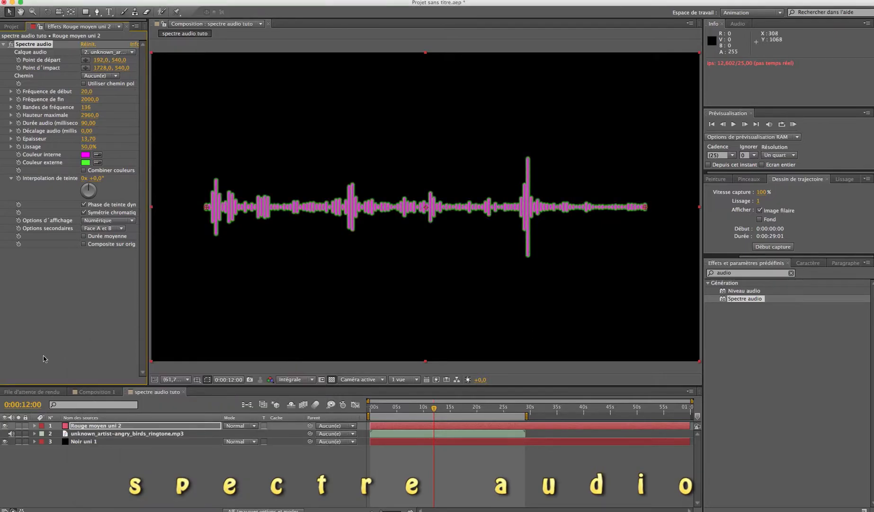
key(space)
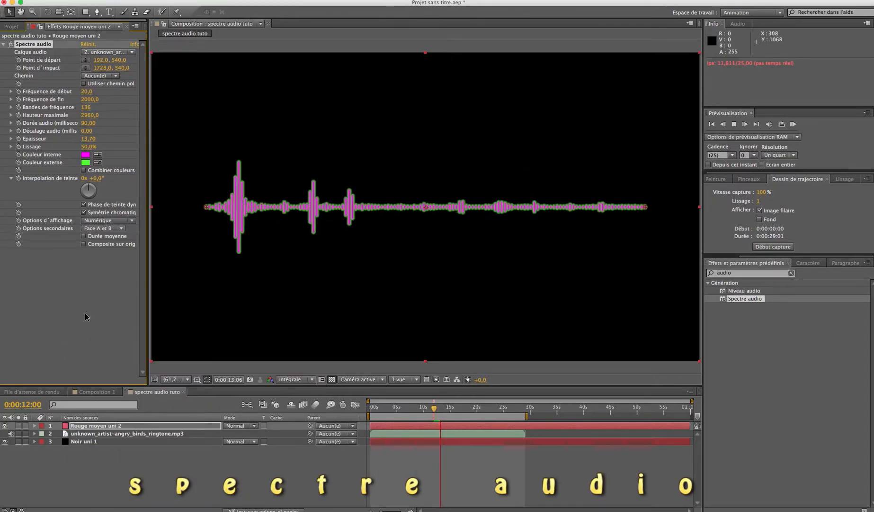
key(space)
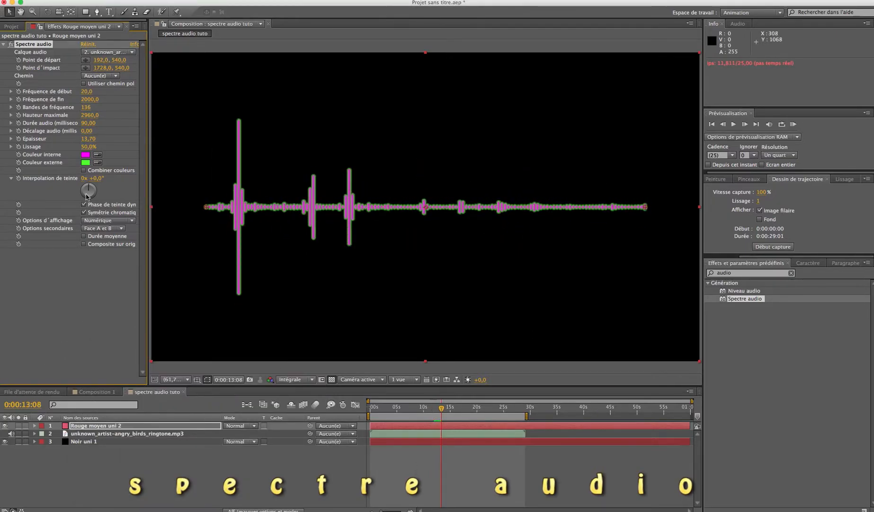
Set the spectrum's outer colour to pinkish red (FF3268).
click(86, 163)
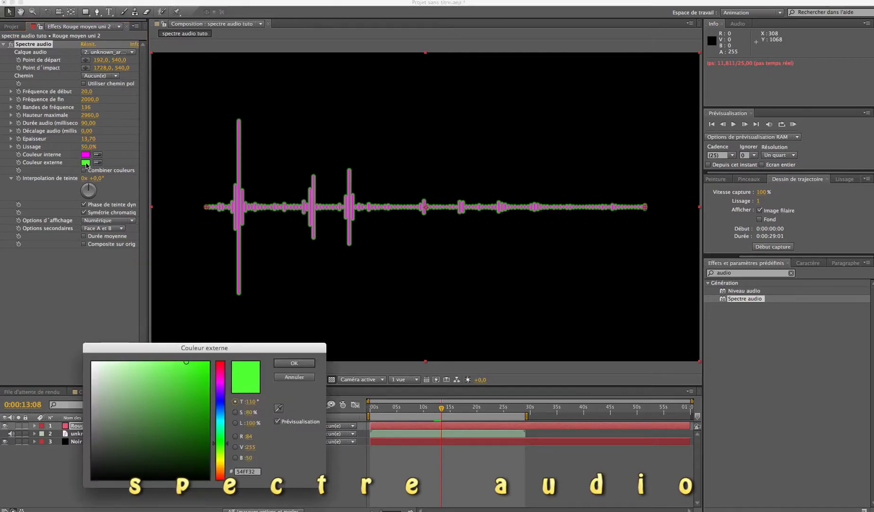
click(221, 367)
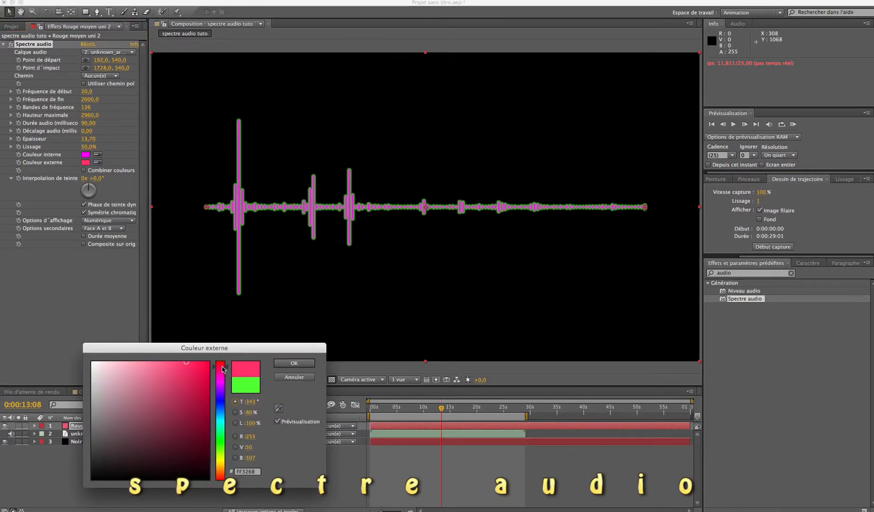
click(293, 363)
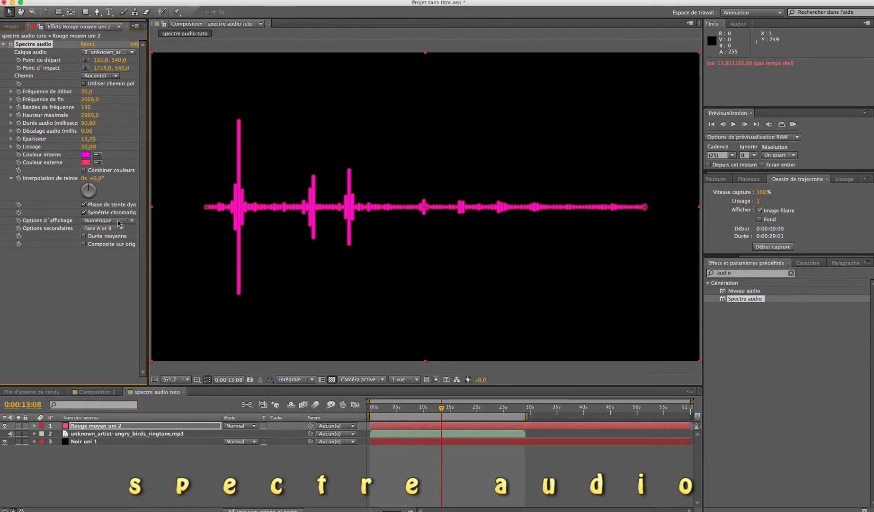
Set the spectrum's hue interpolation to 166° and its thickness to 5.20, previewing the results.
drag(90, 185, 98, 190)
key(space)
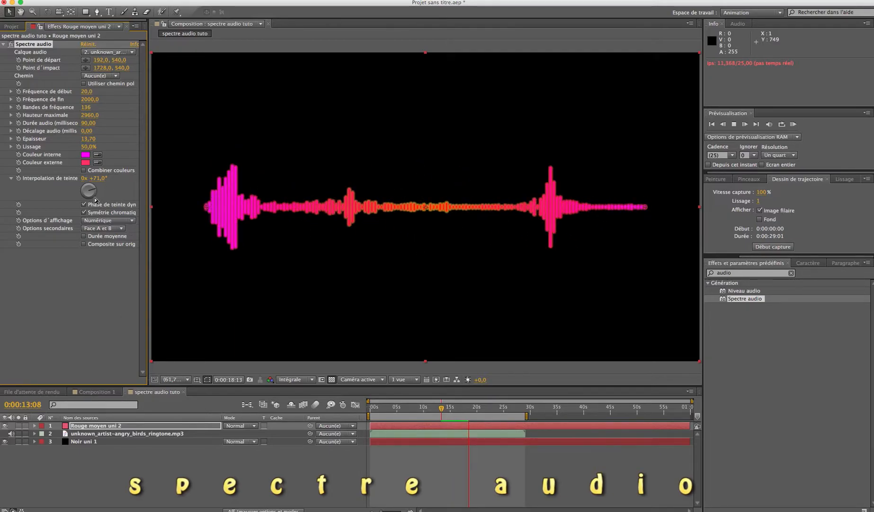
key(space)
key(space)
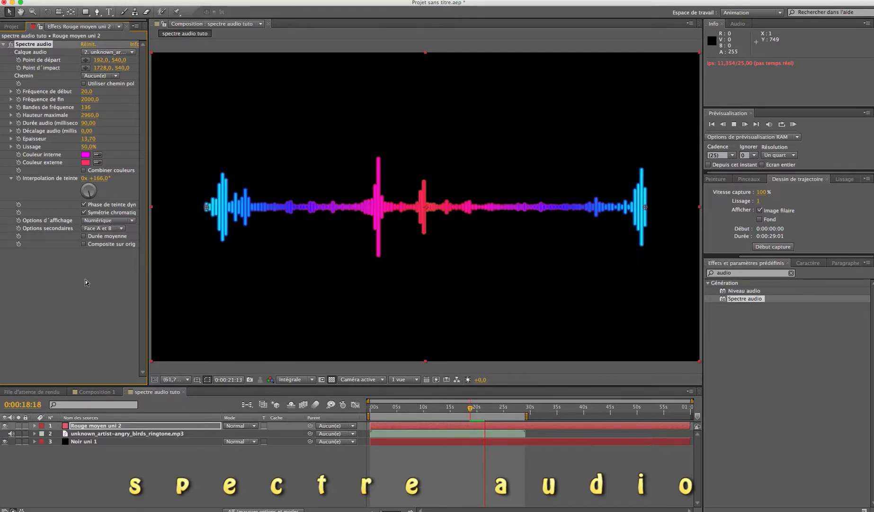
key(space)
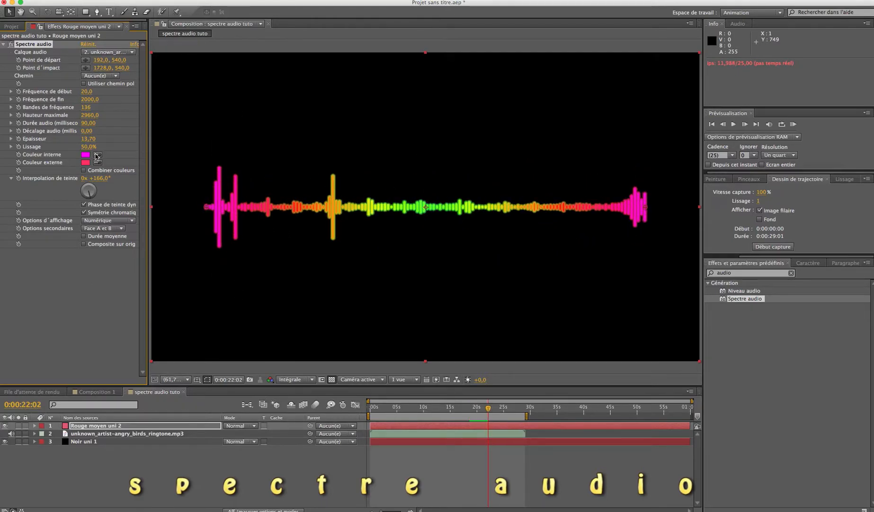
drag(88, 144, 65, 154)
key(space)
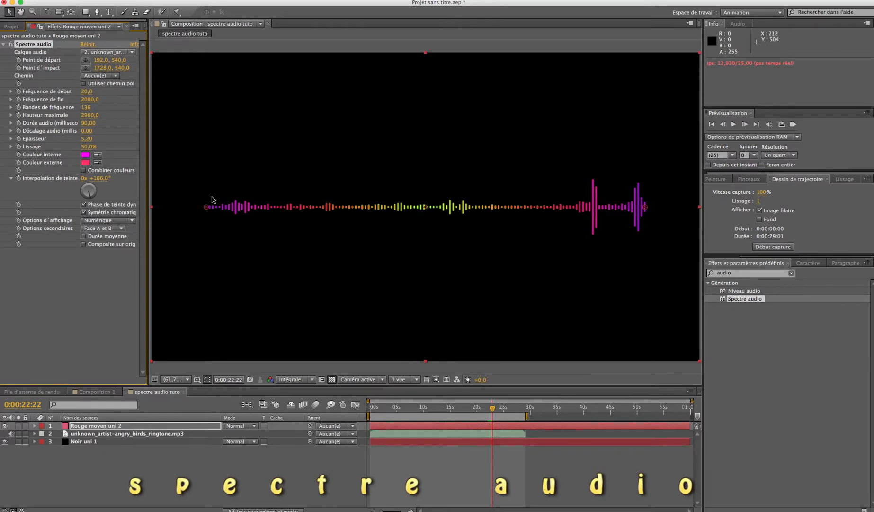
Try the Lignes analogiques display option on the spectrum and preview it.
click(132, 224)
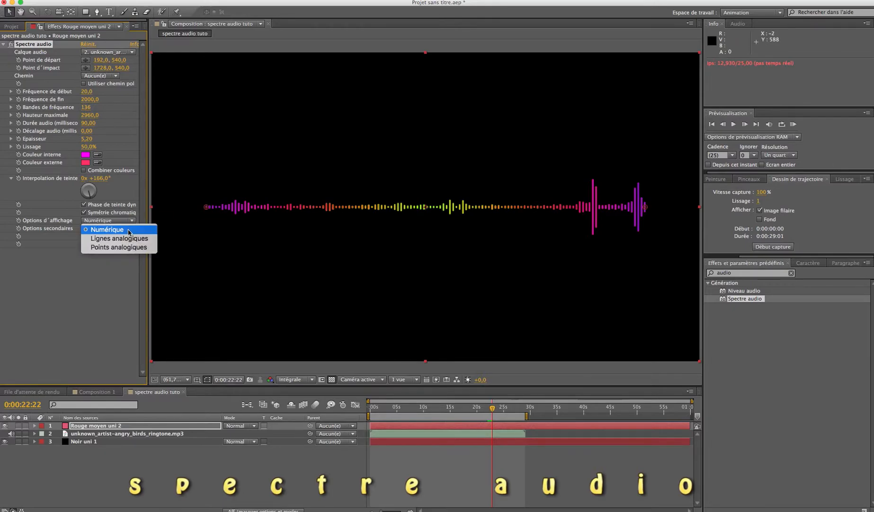
click(126, 238)
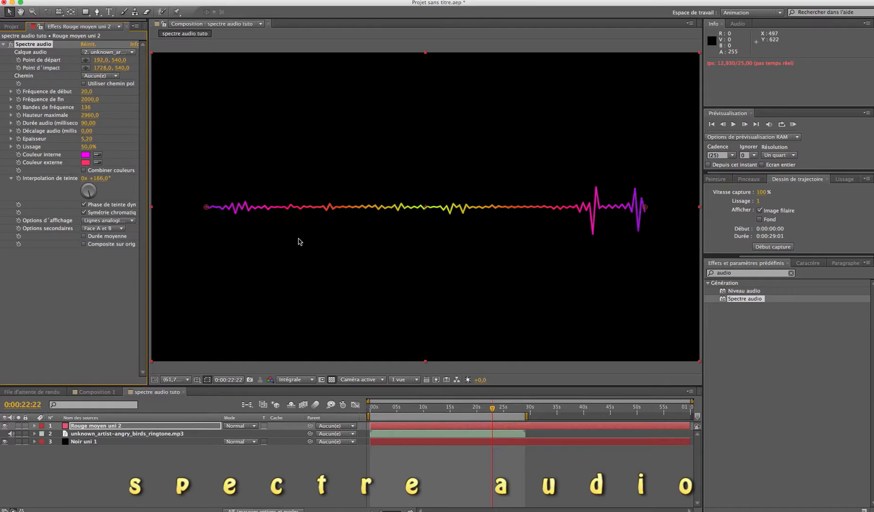
key(space)
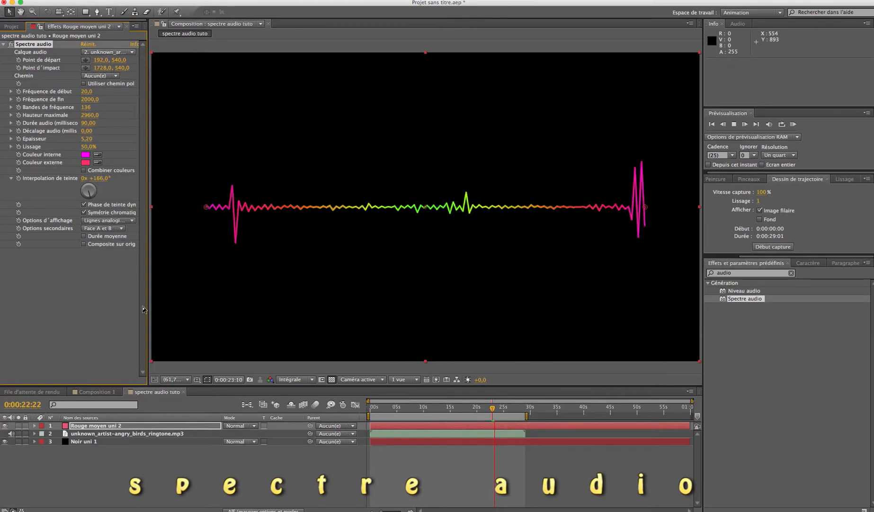
key(space)
Set the spectrum's display option to Points analogiques and preview the animation.
click(134, 222)
click(128, 248)
key(space)
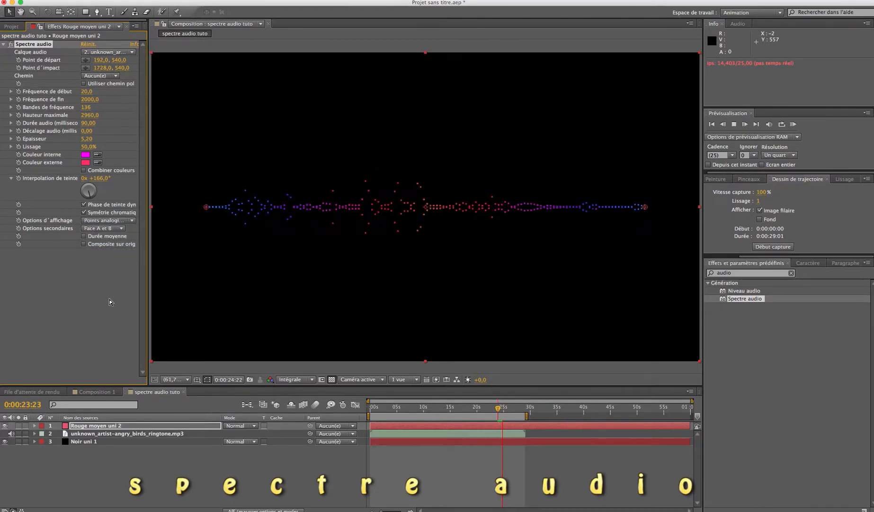
Try the Face A side option on the spectrum and preview it.
key(space)
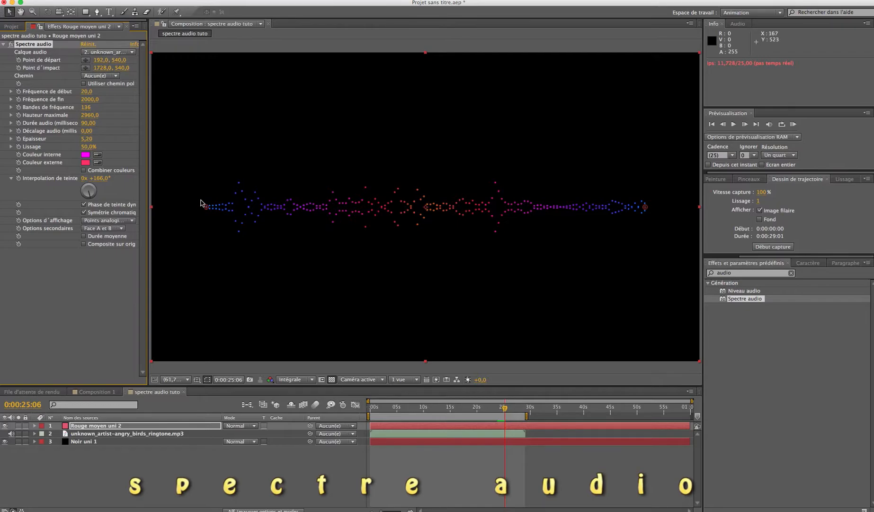
click(125, 229)
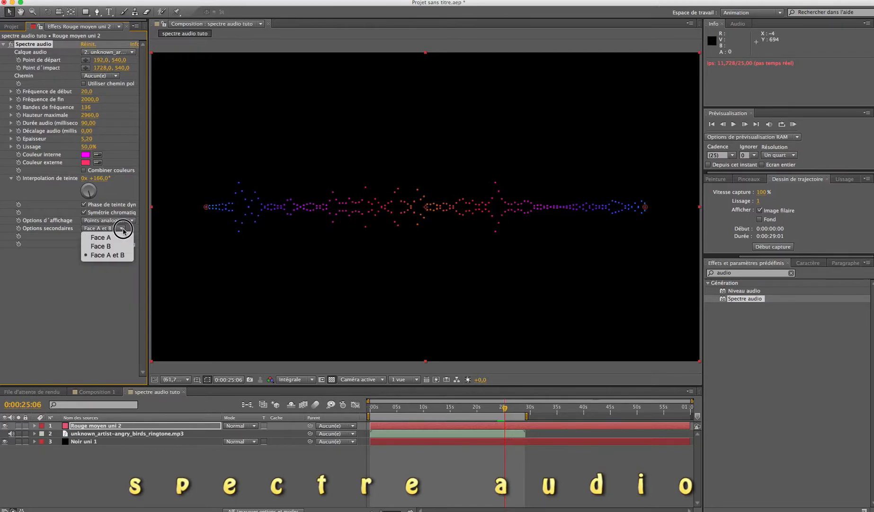
click(121, 238)
key(space)
key(space)
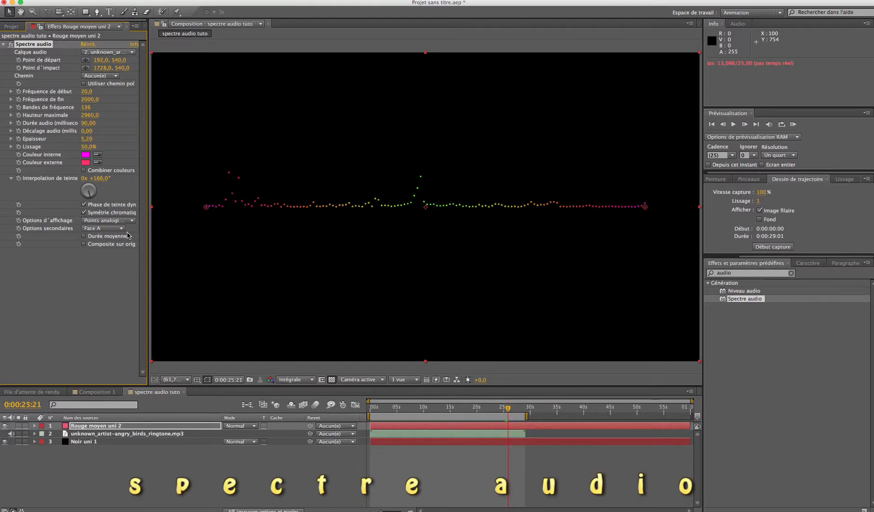
Try the Face B side option on the spectrum with a preview, and return to Face A et B.
click(124, 229)
click(113, 253)
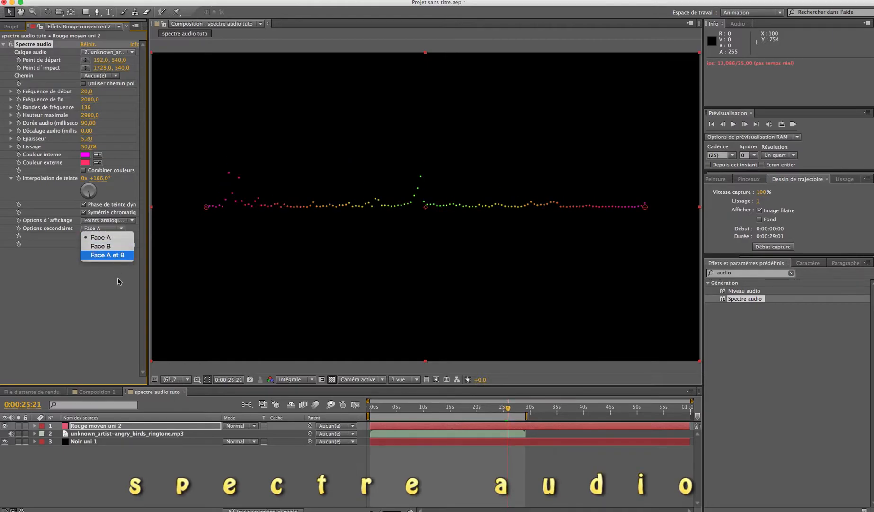
click(122, 228)
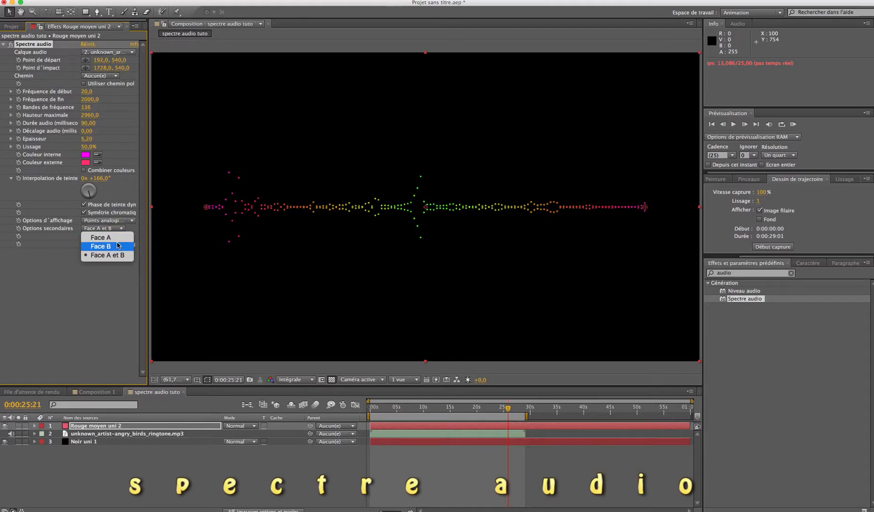
click(113, 246)
key(space)
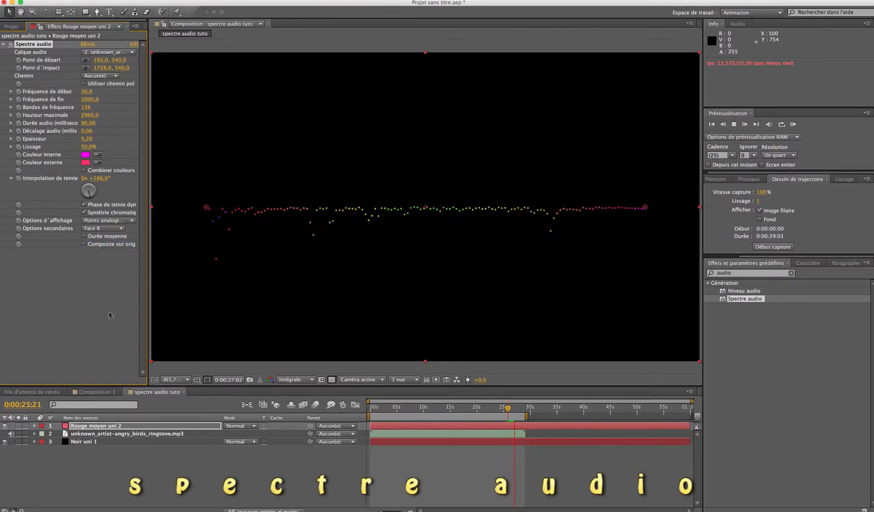
key(space)
click(123, 230)
click(113, 254)
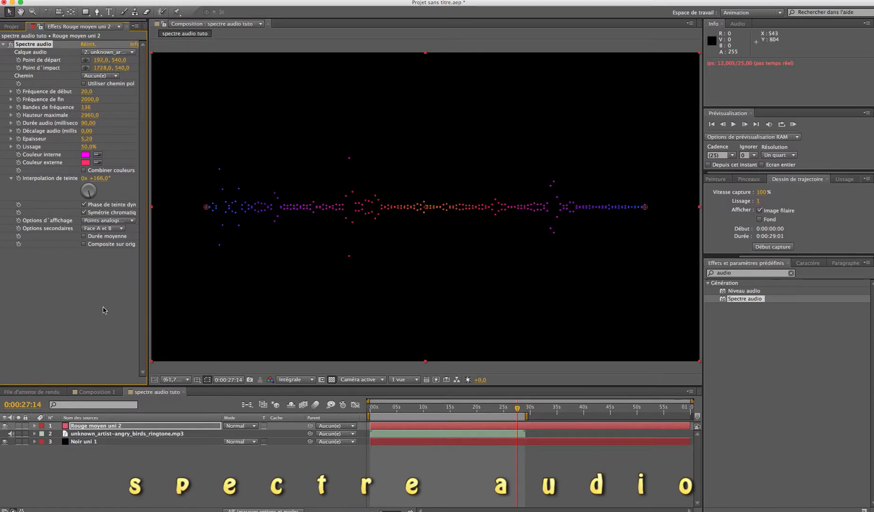
Draw a rectangular mask about 793 × 295 px around the middle of the spectrum on Rouge moyen uni 2, and preview it.
click(99, 427)
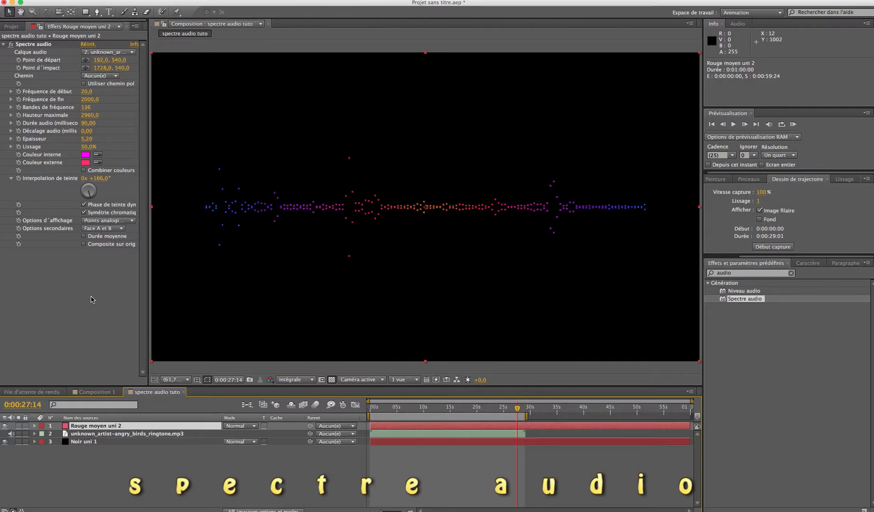
click(86, 13)
drag(303, 171, 529, 256)
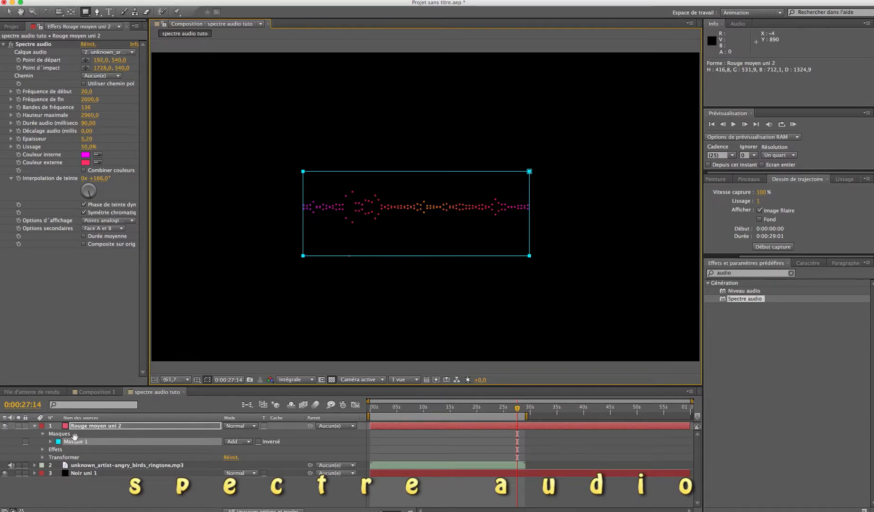
key(space)
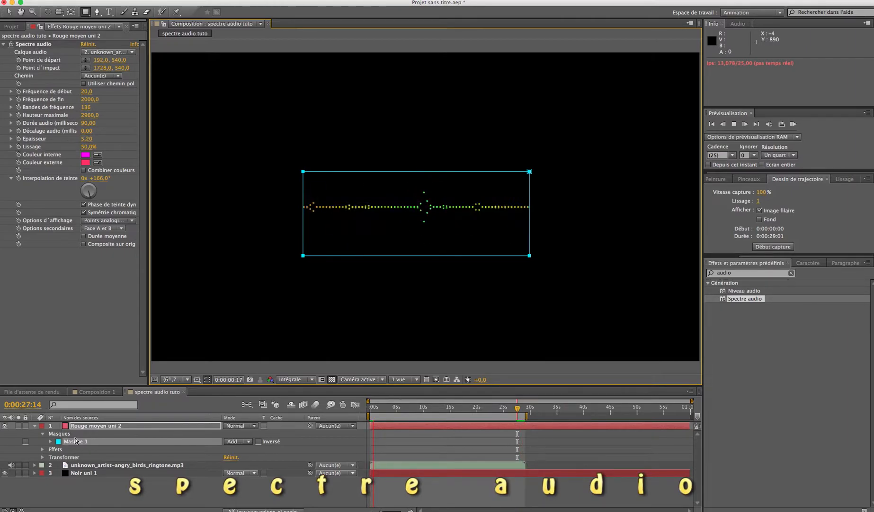
key(space)
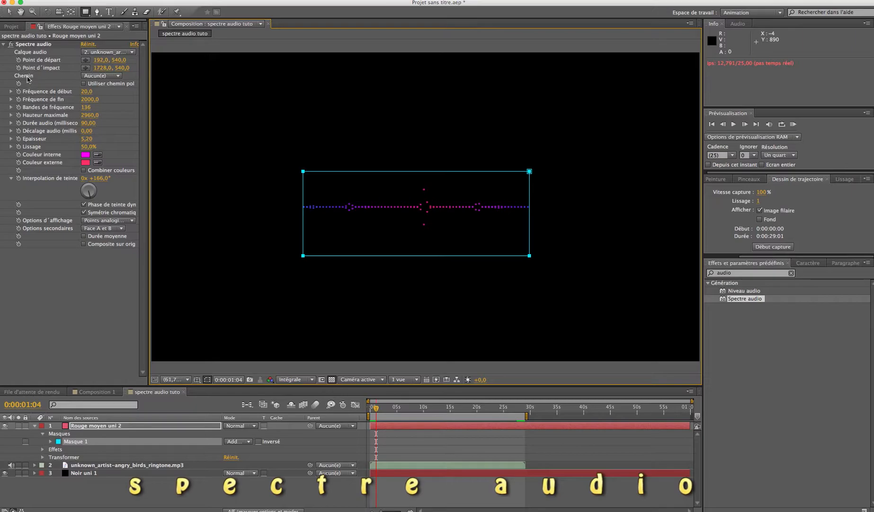
Set the spectrum's path to Masque 1 and preview the animation.
click(117, 77)
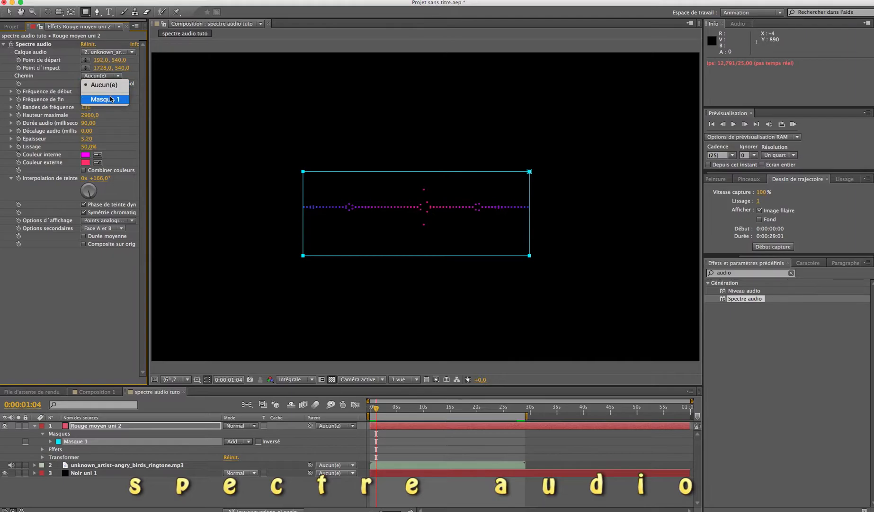
click(111, 100)
key(space)
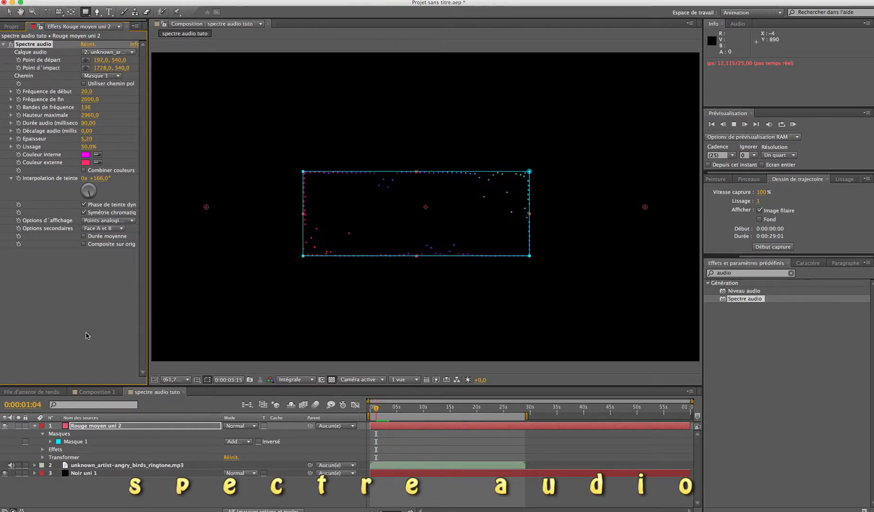
key(space)
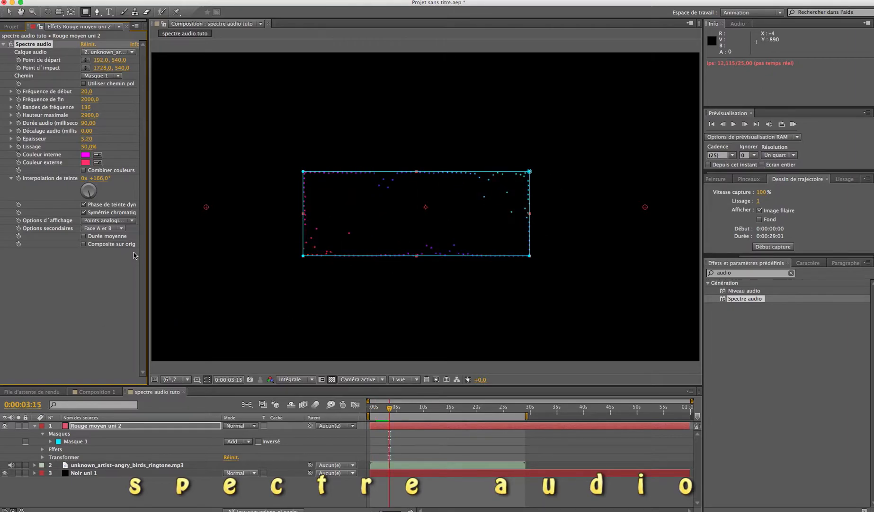
Set the spectrum's display option to Numérique and preview it along the mask.
click(130, 219)
click(98, 224)
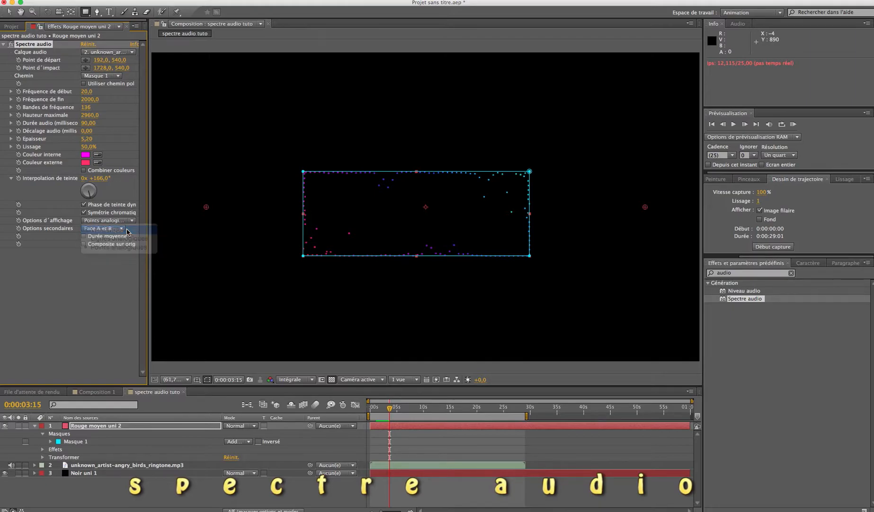
key(space)
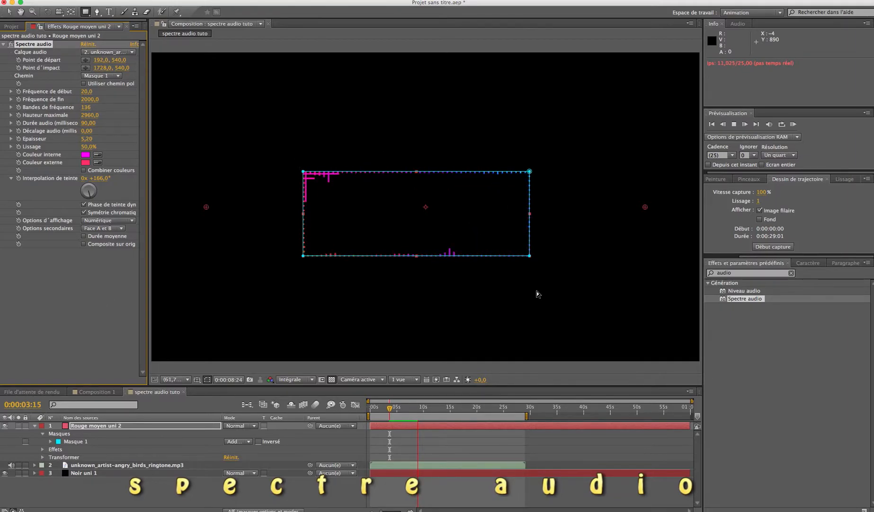
click(89, 326)
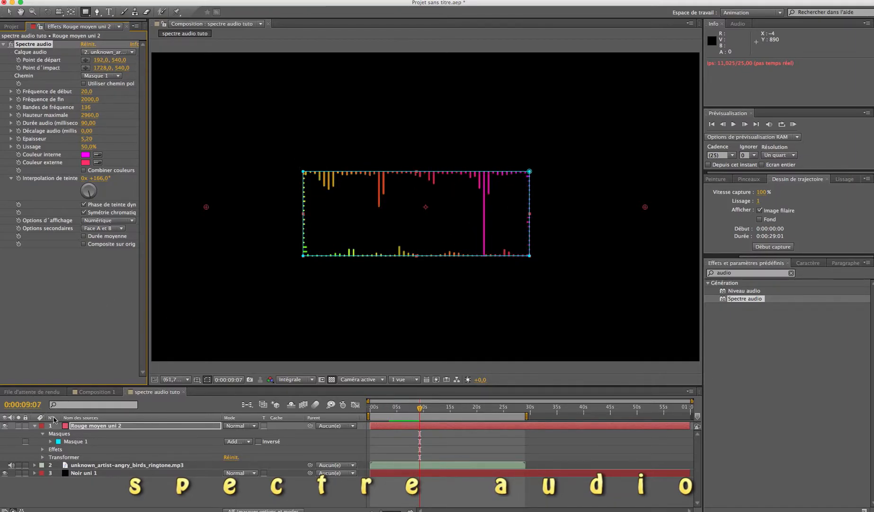
Invert Masque 1 on the solid layer and preview the spectrum on both sides of the rectangle.
click(137, 446)
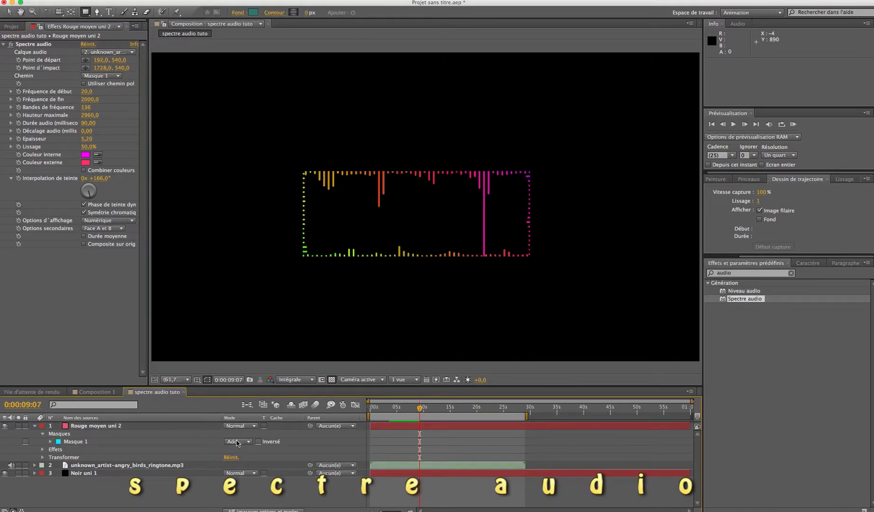
key(space)
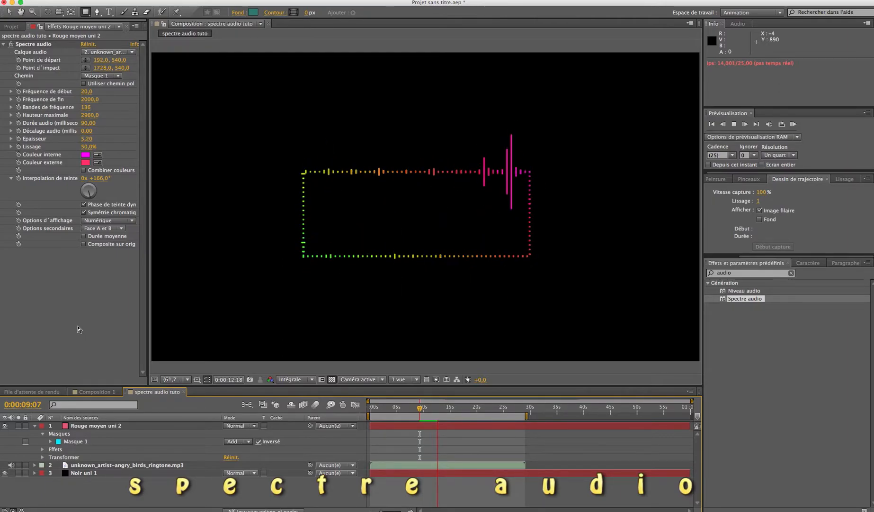
key(space)
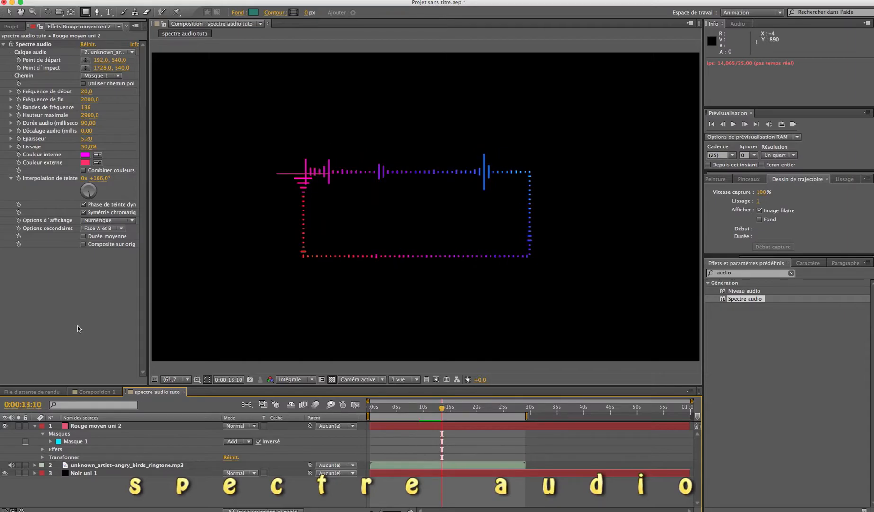
key(space)
key(space)
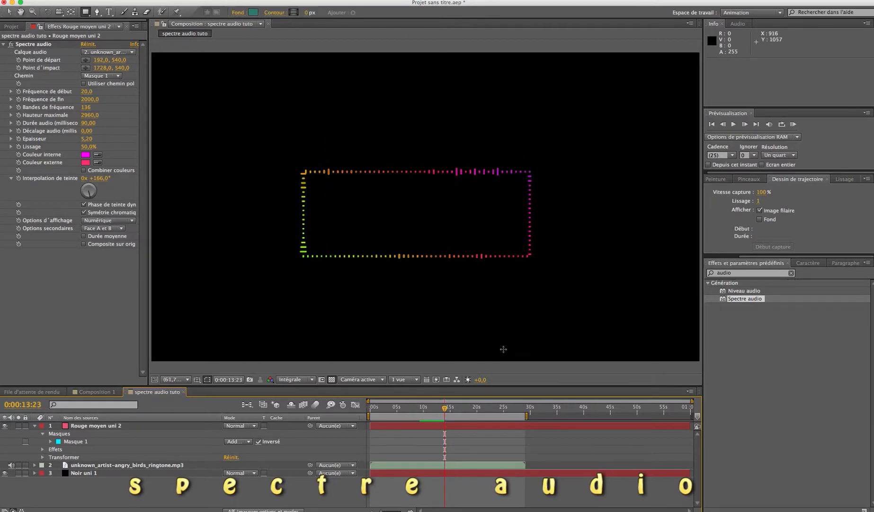
Add a second Spectre audio effect to Rouge moyen uni 2, using Masque 1 as its path and the MP3 as its audio layer.
drag(723, 299, 519, 429)
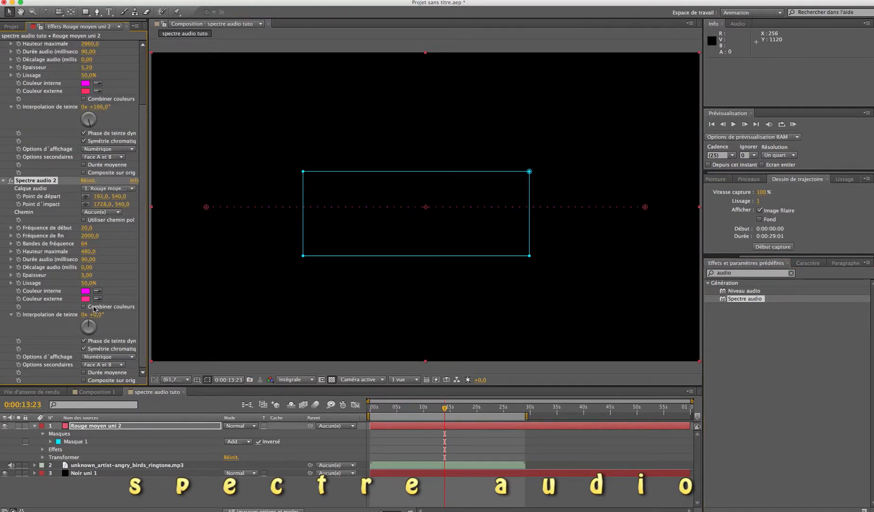
click(119, 214)
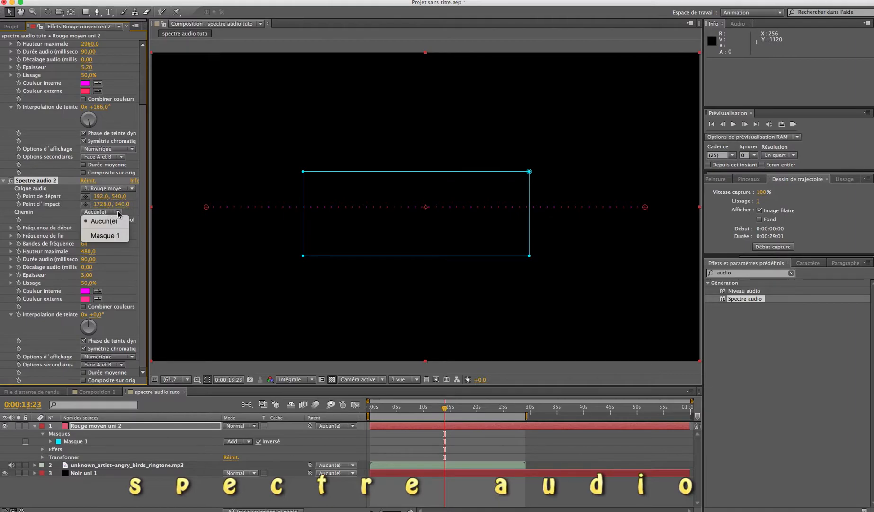
click(115, 235)
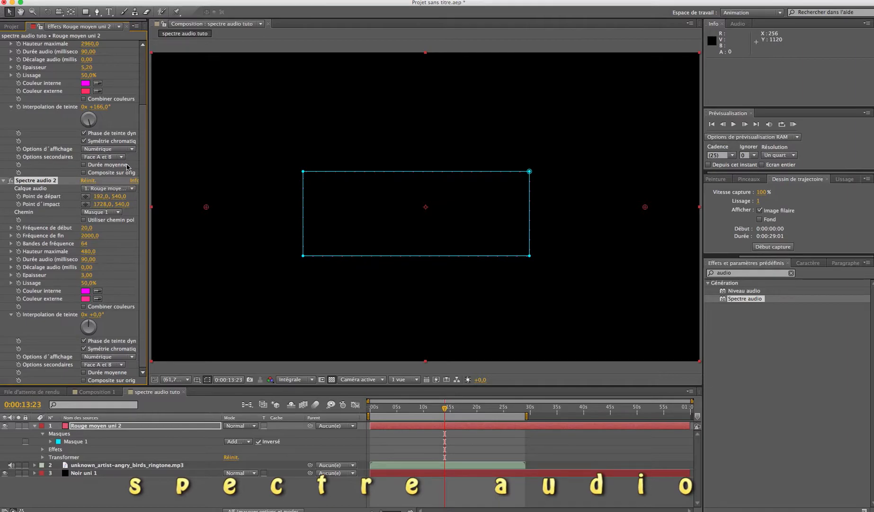
click(132, 189)
click(117, 222)
Set the second spectrum's side option to Face B and preview it.
click(122, 366)
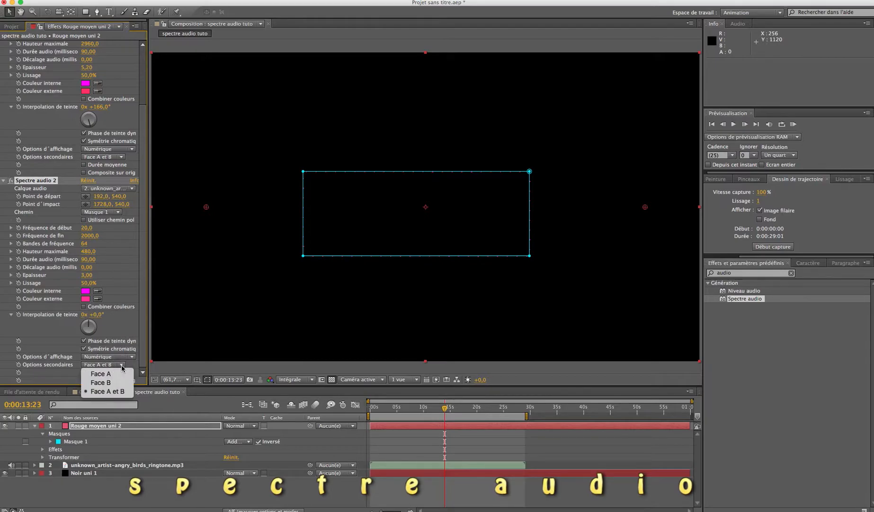
click(116, 382)
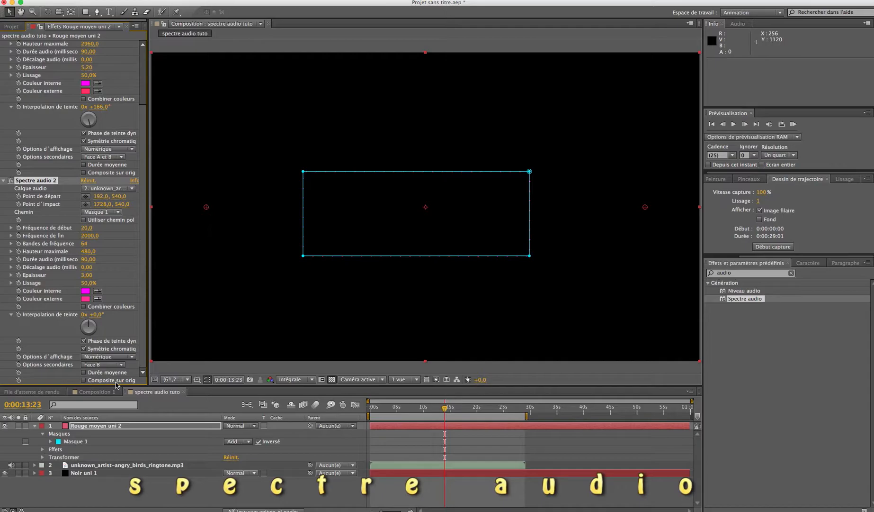
key(space)
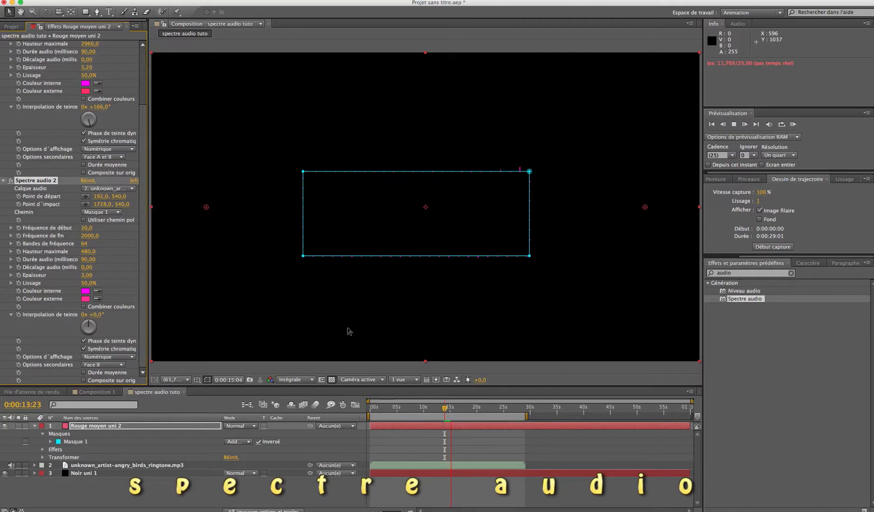
key(space)
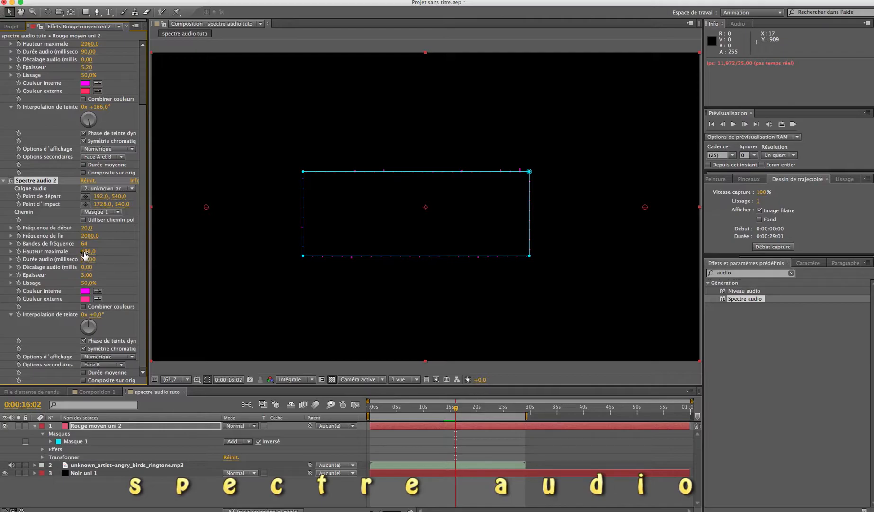
Set the second spectrum's maximum height to 3640 and its display option to Points analogiques.
drag(89, 251, 240, 258)
key(space)
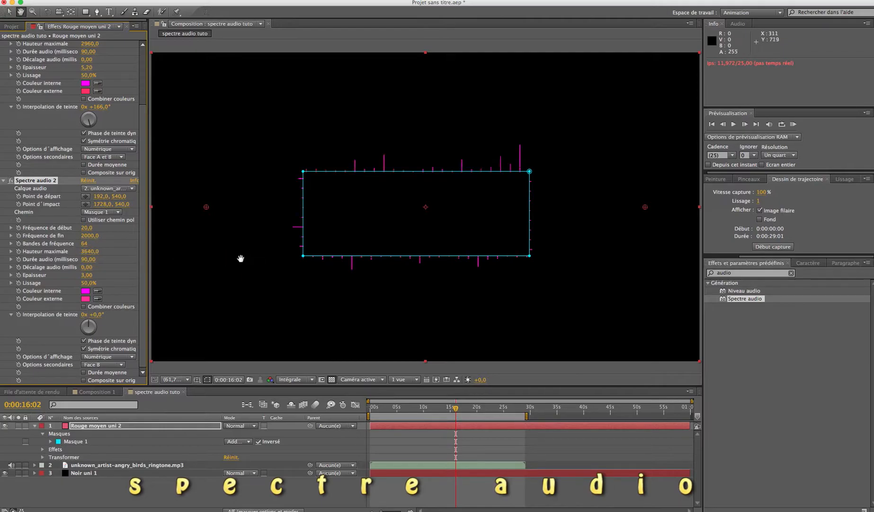
click(132, 357)
click(124, 384)
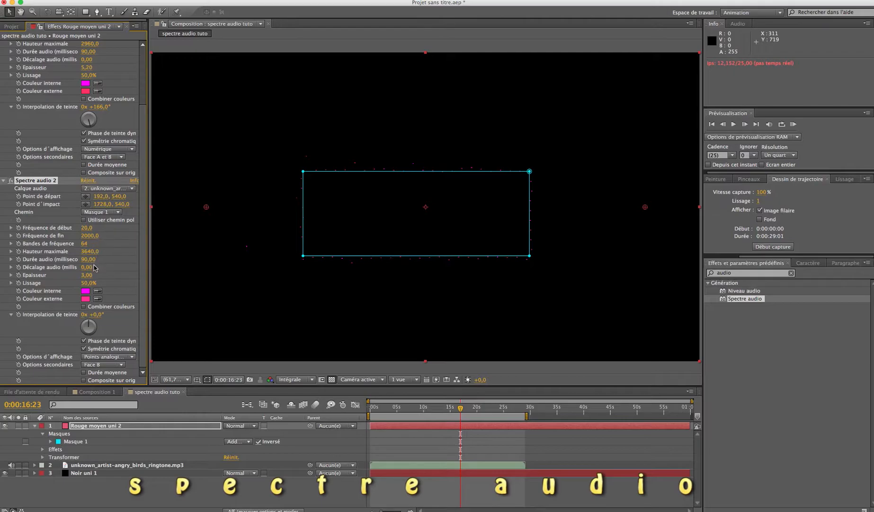
Set the second spectrum's thickness to 8.50, frequency bands to 208 and hue interpolation to 170°.
drag(87, 276, 112, 278)
drag(85, 243, 151, 245)
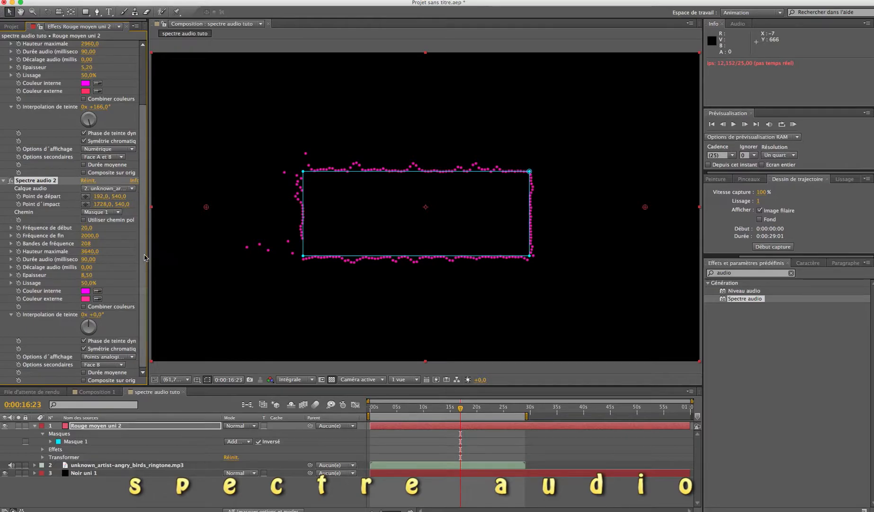
mouse_move(90, 328)
mouse_down()
mouse_move(107, 322)
mouse_move(102, 344)
mouse_move(92, 339)
mouse_up()
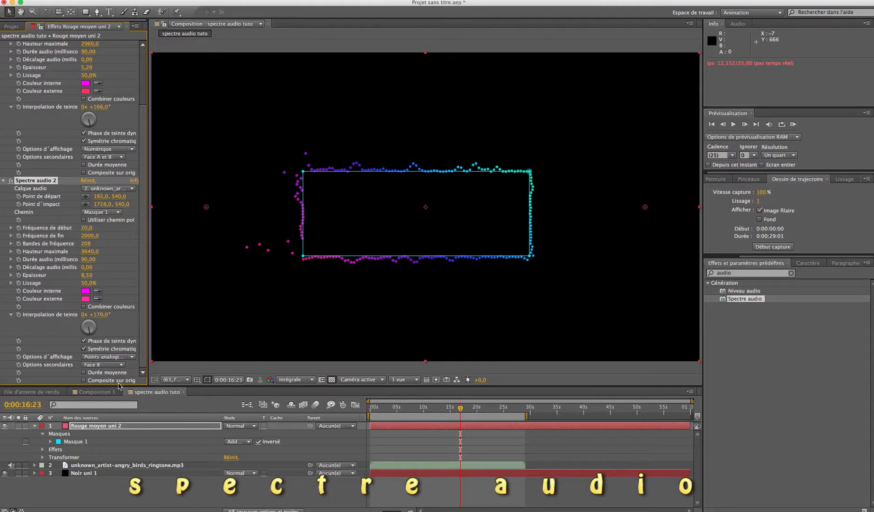
Composite the second spectrum over the original and preview both spectrums together.
click(84, 380)
key(space)
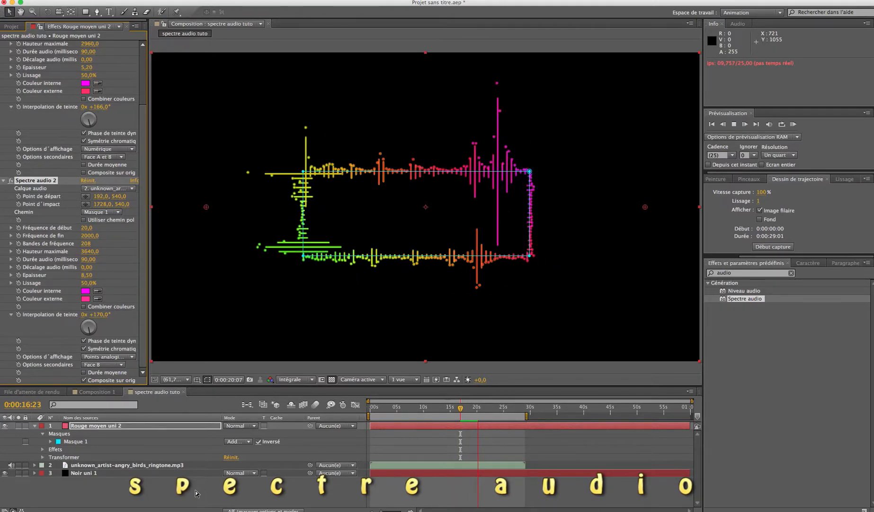
key(space)
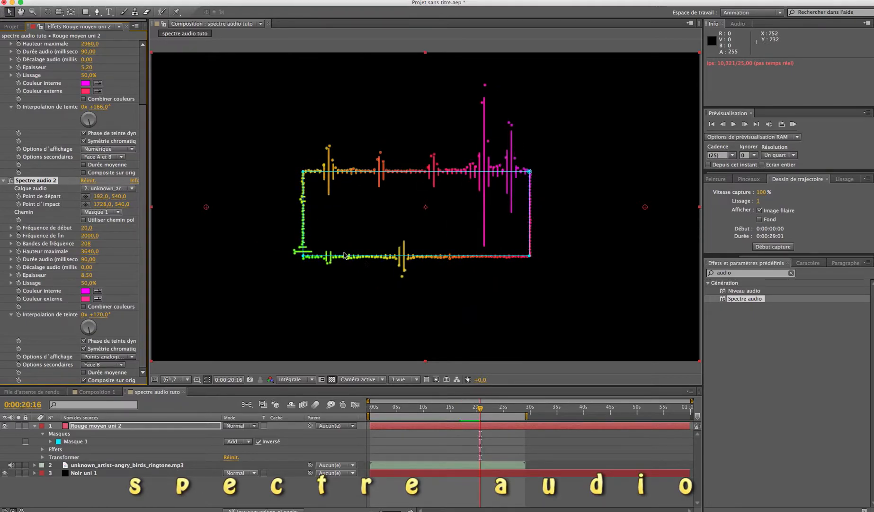
Set the first spectrum's side option to Face A and preview the combined animation.
click(123, 157)
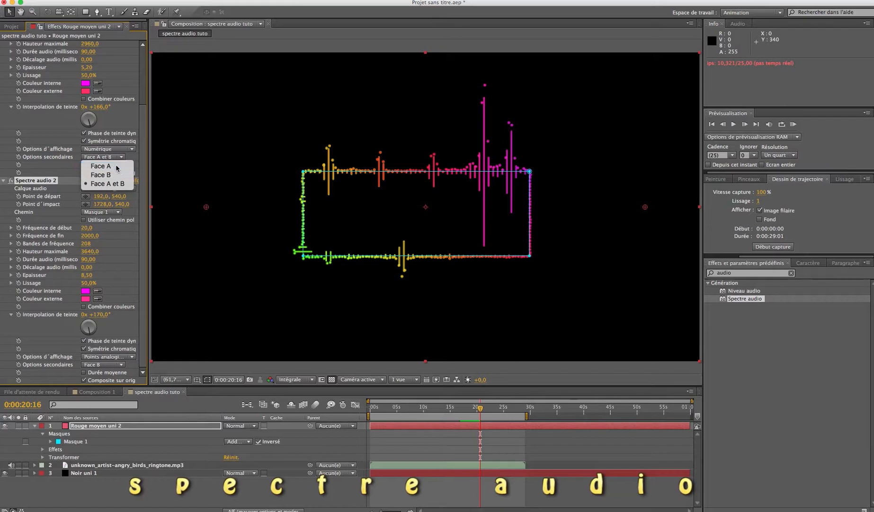
click(101, 166)
key(space)
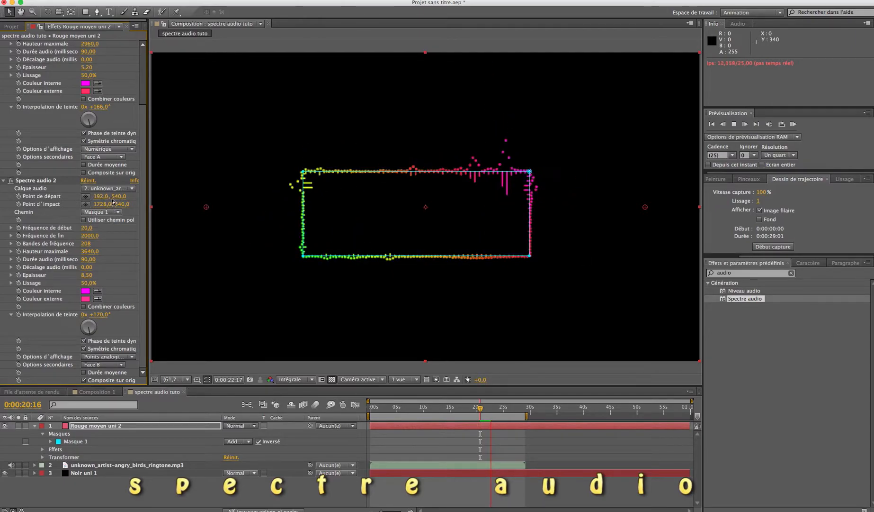
Set the first spectrum's display option to Lignes analogiques and preview the combined animation.
key(space)
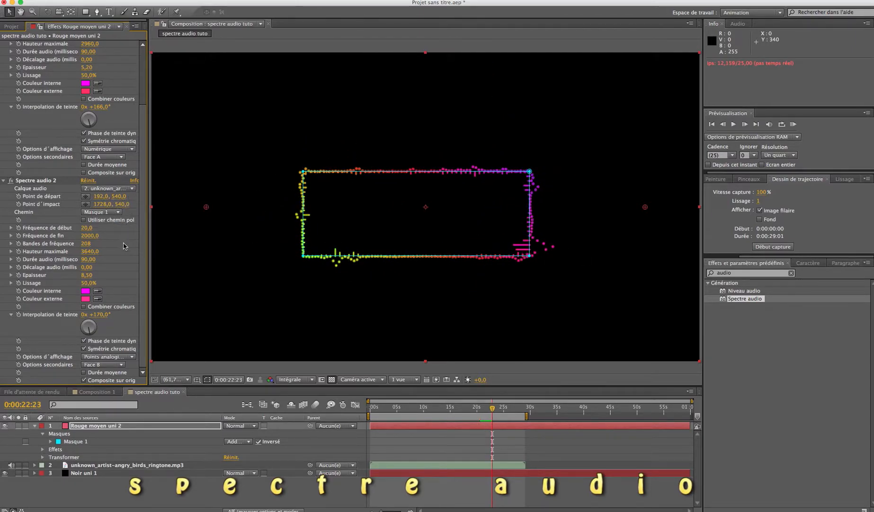
click(131, 149)
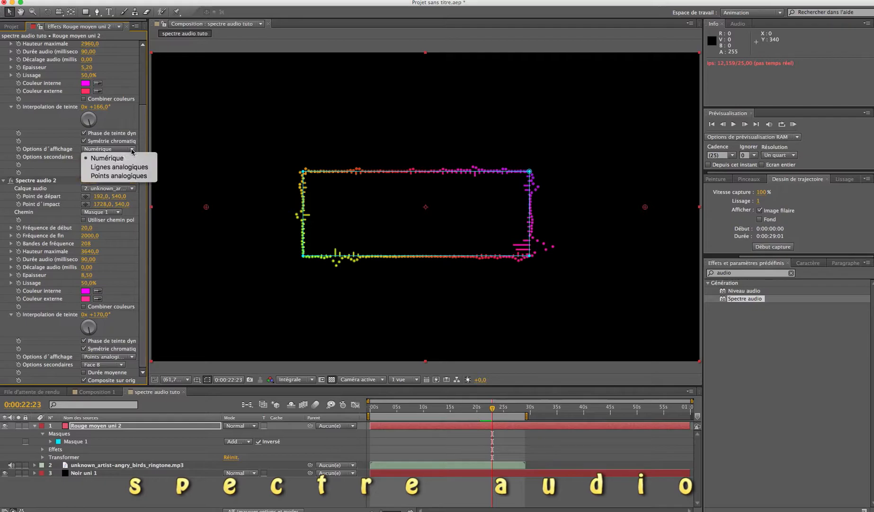
click(130, 168)
key(space)
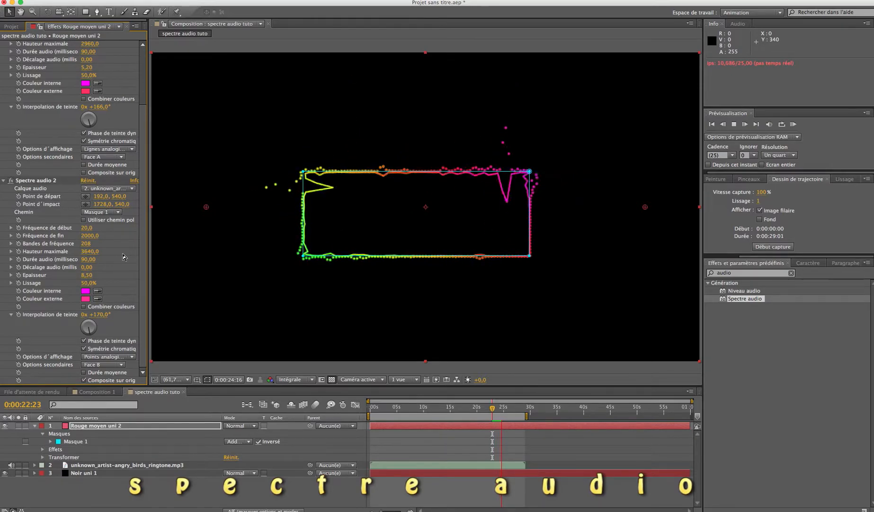
key(space)
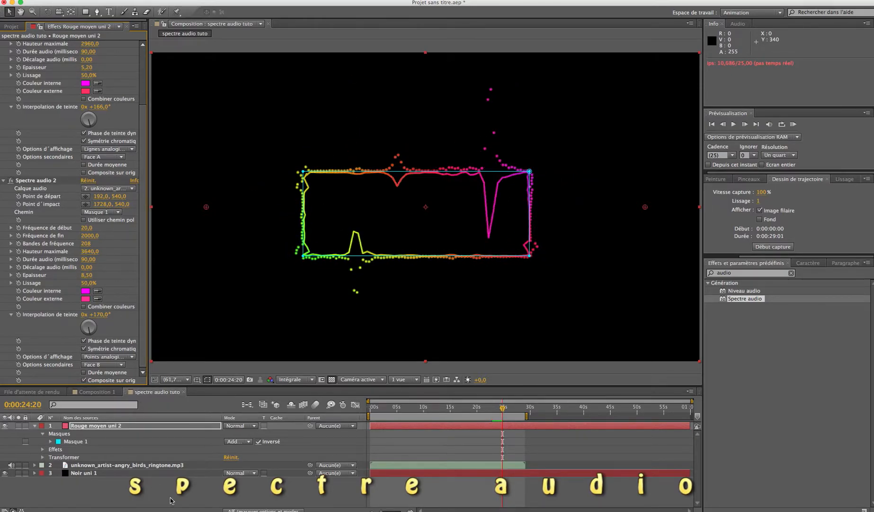
Search the effects for "lueur" and add an adjustment layer above the red solid in the spectre audio tuto composition.
click(740, 274)
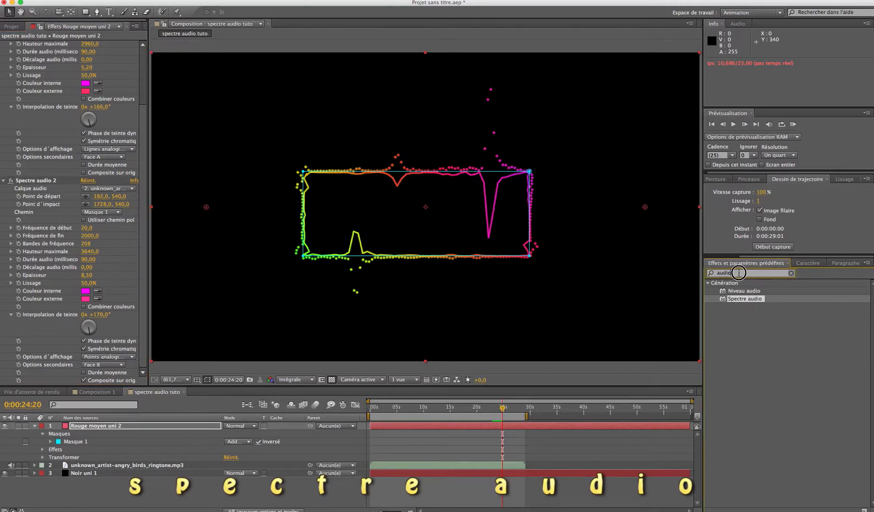
text(lueur)
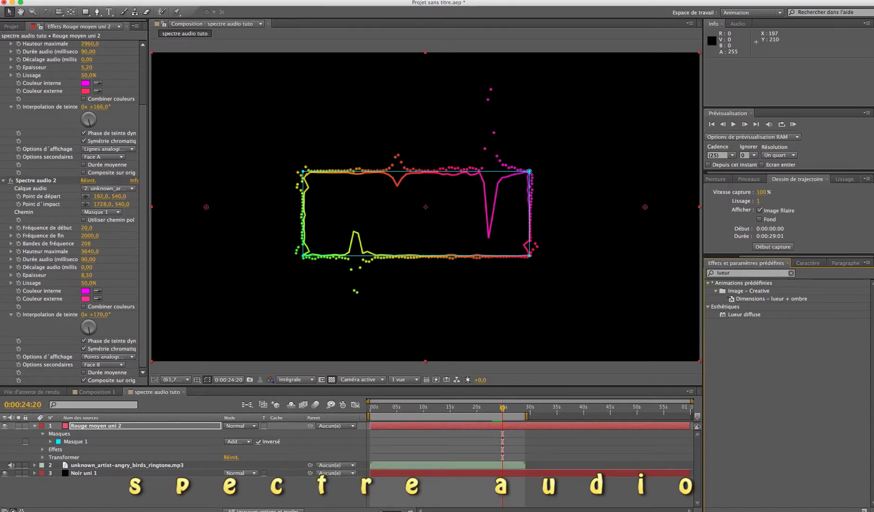
click(0, 0)
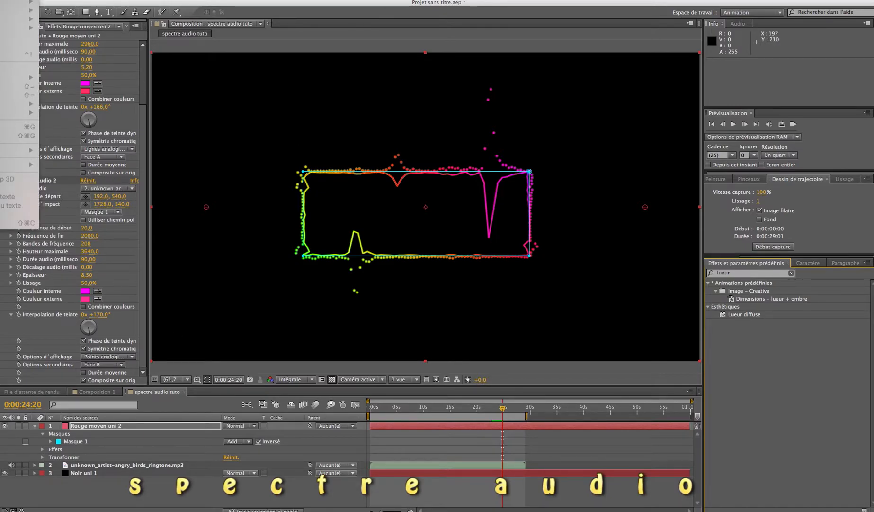
click(165, 393)
click(164, 392)
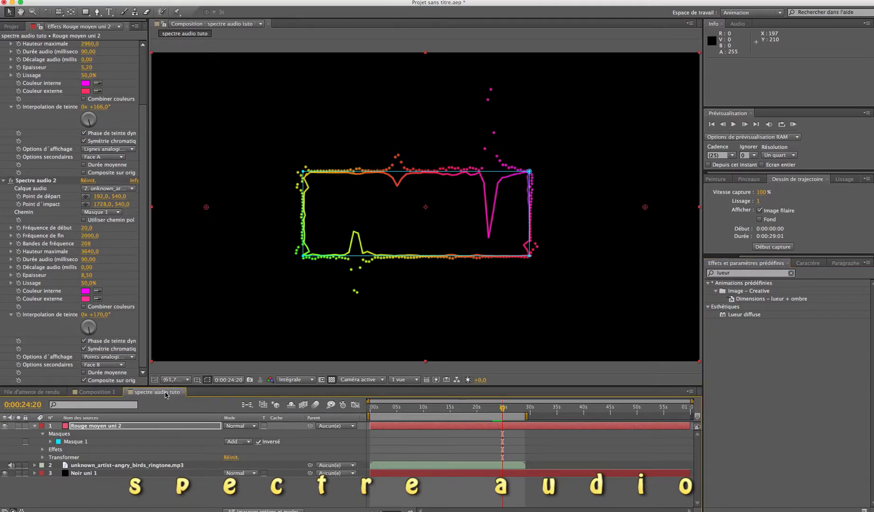
click(0, 0)
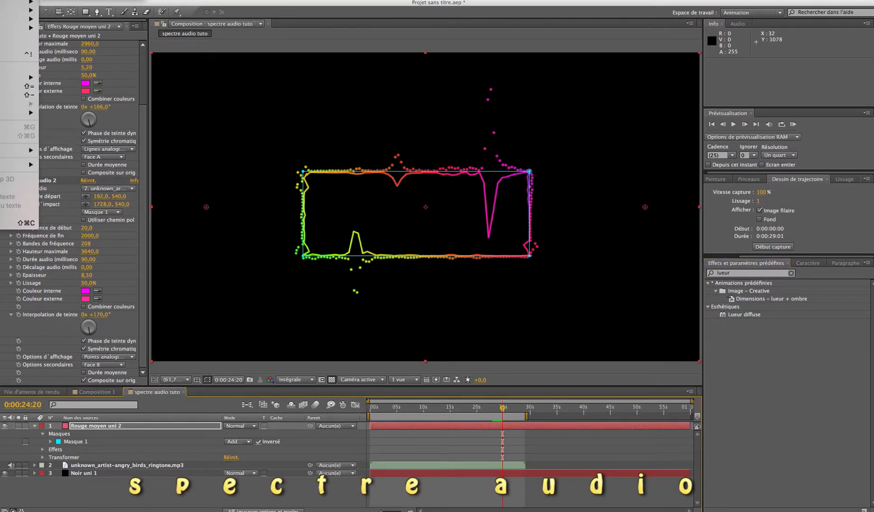
click(71, 0)
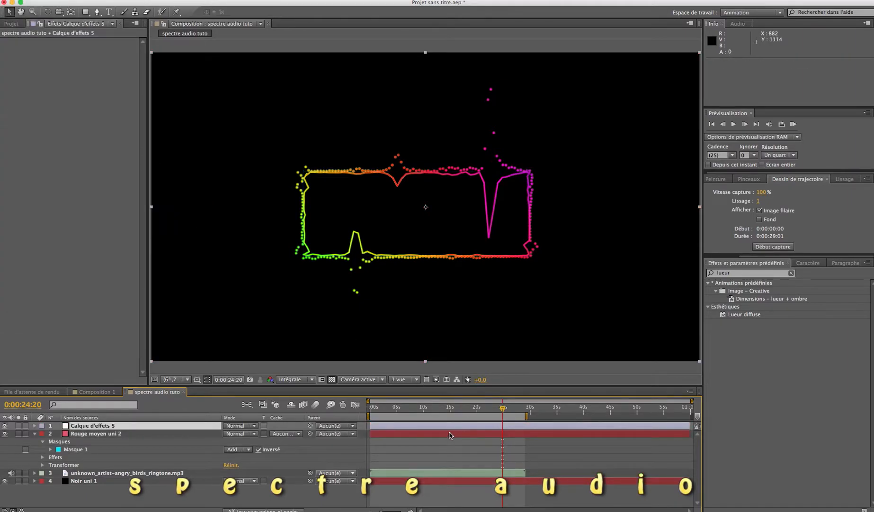
Apply the Lueur diffuse effect to the adjustment layer and preview the glowing spectrums.
drag(723, 318, 555, 428)
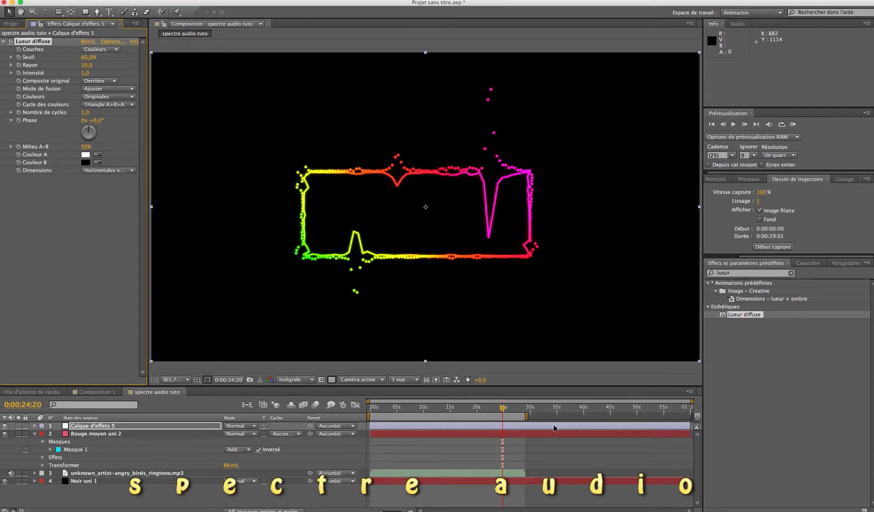
key(space)
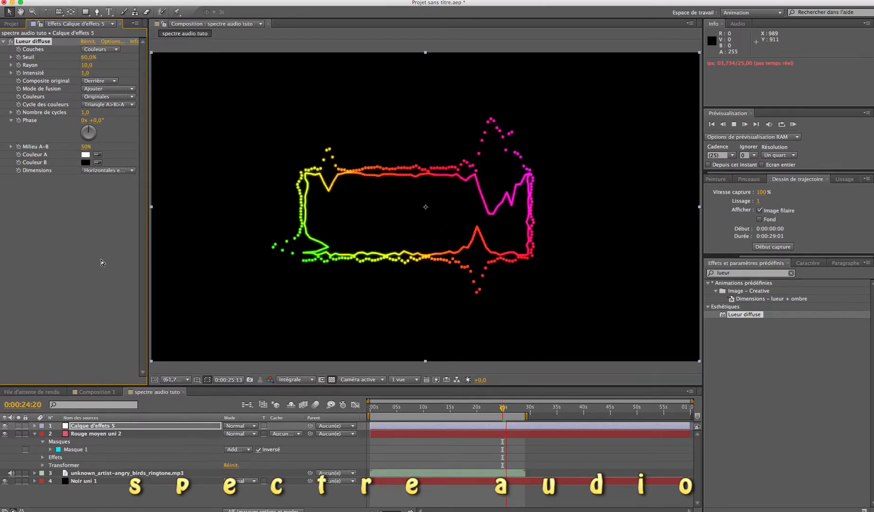
key(space)
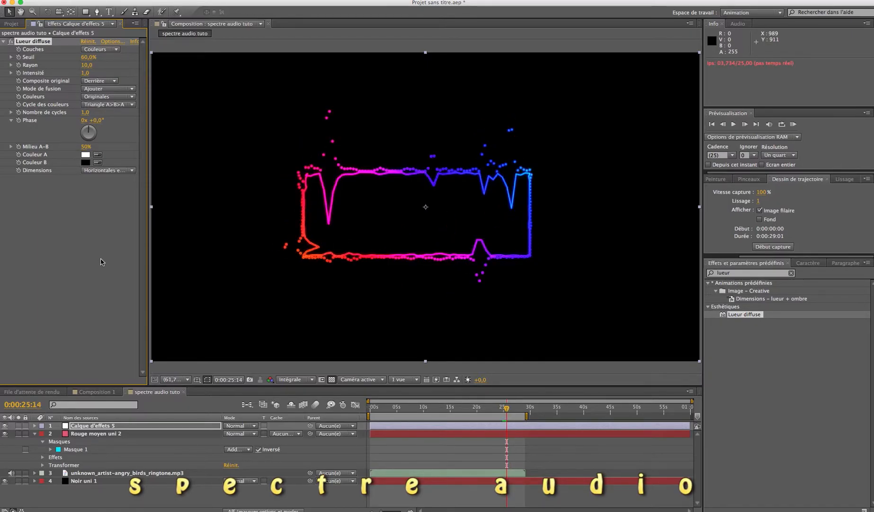
Draw an open, curved mask shaped like a head in profile on the Rouge moyen uni 2 layer with the Pen tool.
click(389, 434)
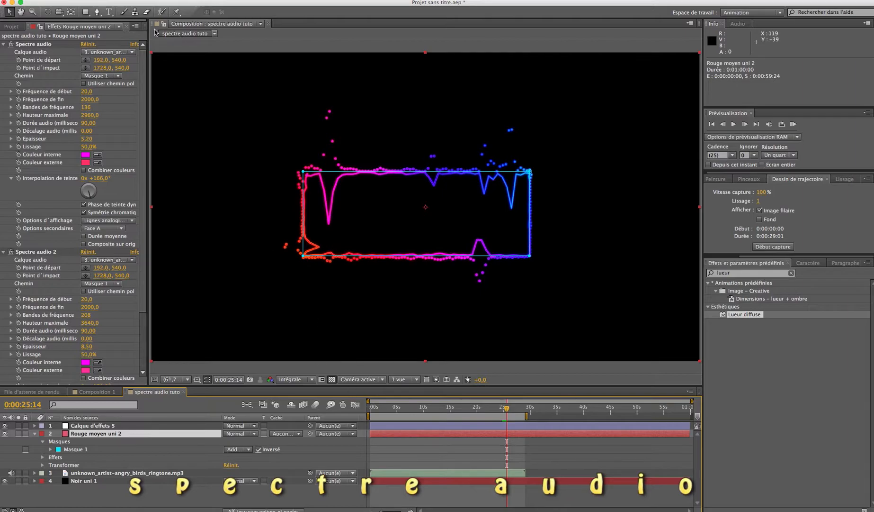
click(98, 12)
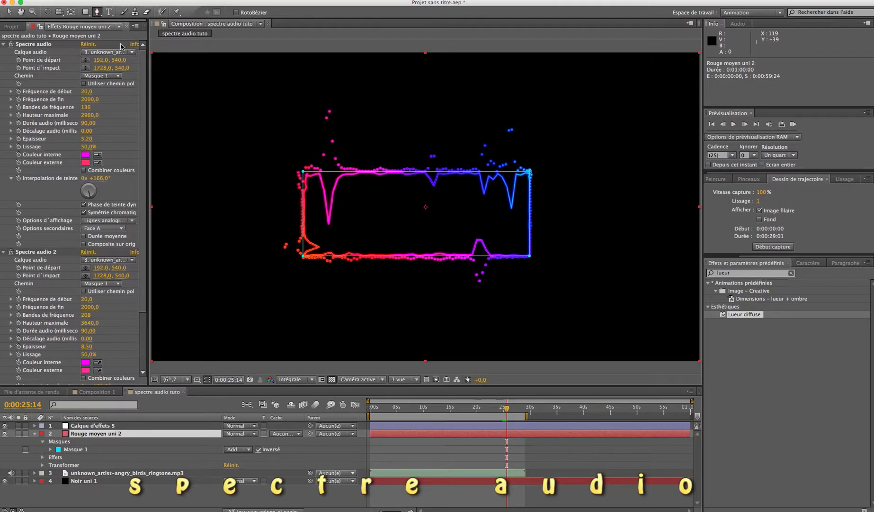
drag(355, 145, 370, 201)
drag(368, 209, 391, 271)
click(364, 247)
drag(395, 283, 497, 249)
click(493, 273)
drag(500, 208, 505, 170)
drag(499, 120, 366, 96)
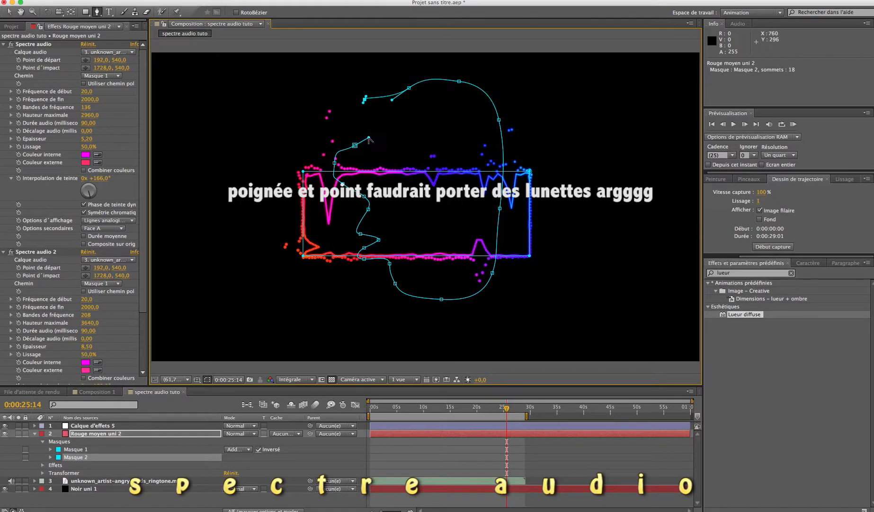
drag(367, 98, 373, 133)
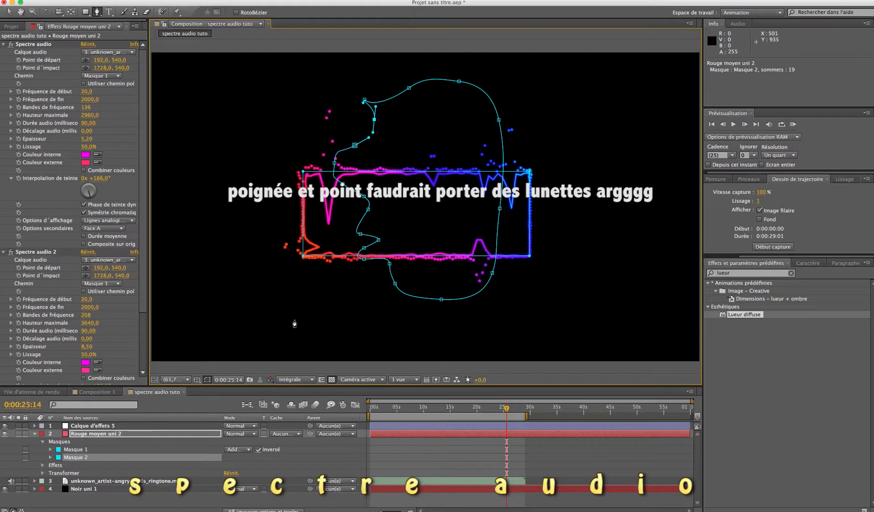
Set the path of both Spectre audio effects to Masque 2 and preview the animation with the layer deselected.
click(118, 75)
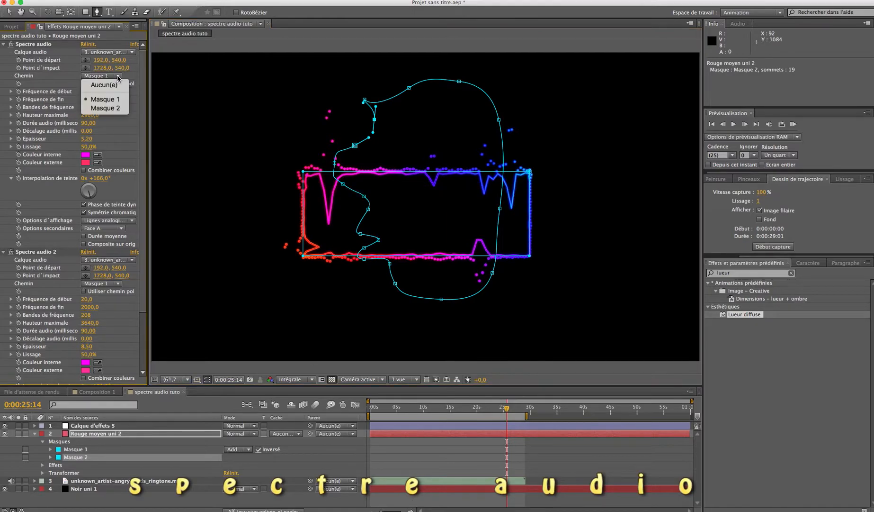
click(116, 109)
click(119, 282)
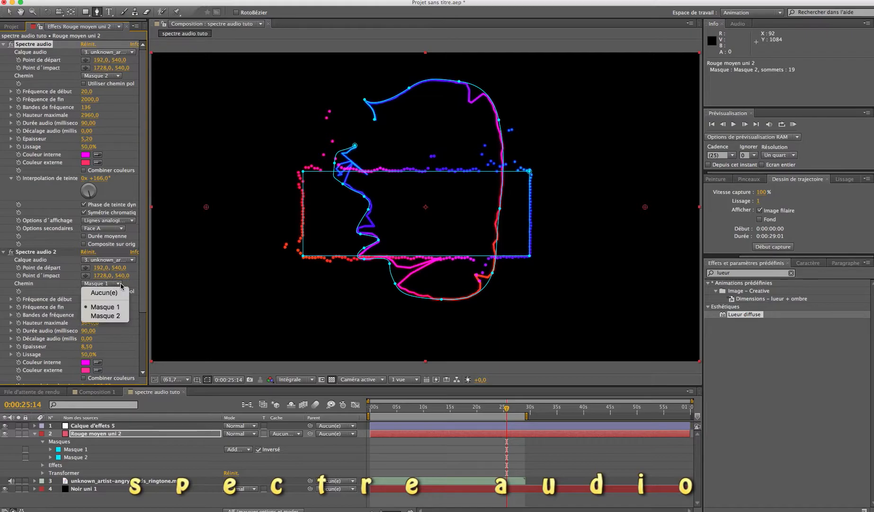
click(111, 316)
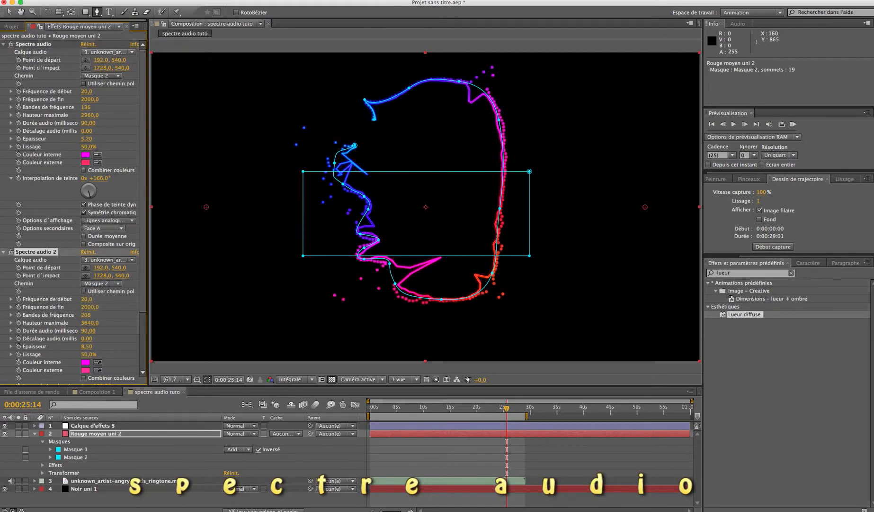
key(v)
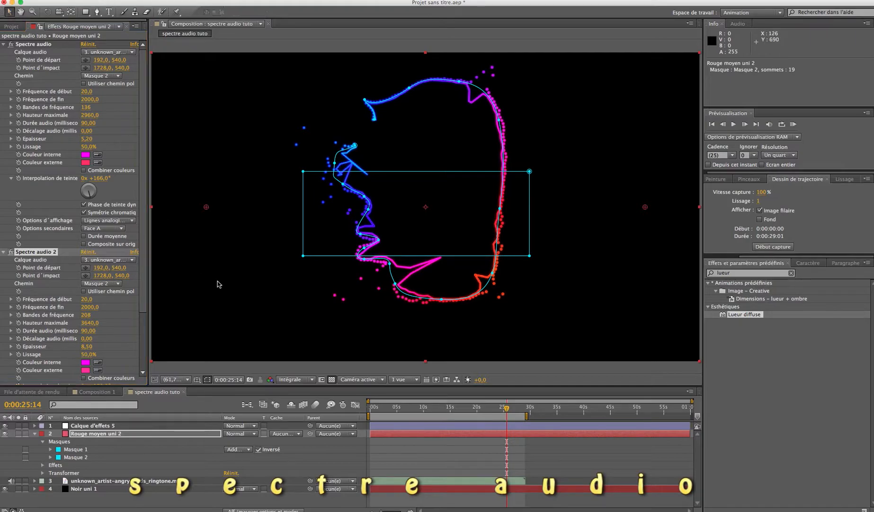
click(252, 370)
key(space)
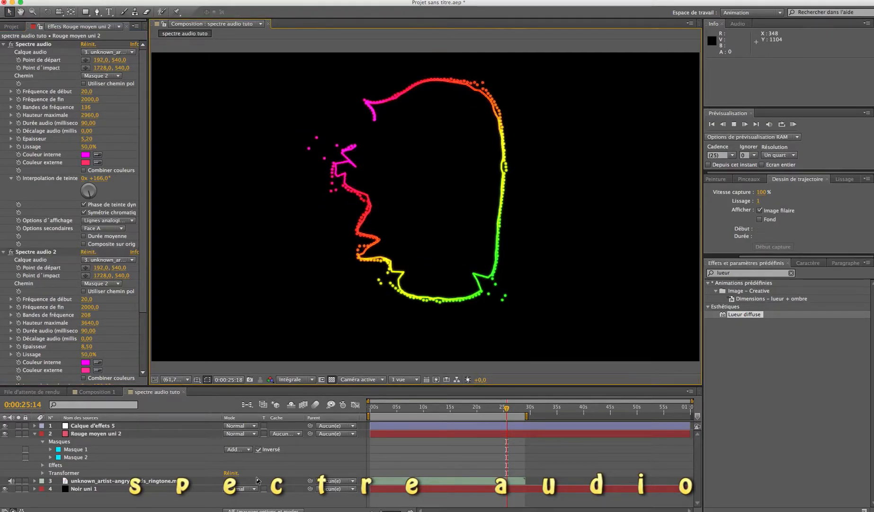